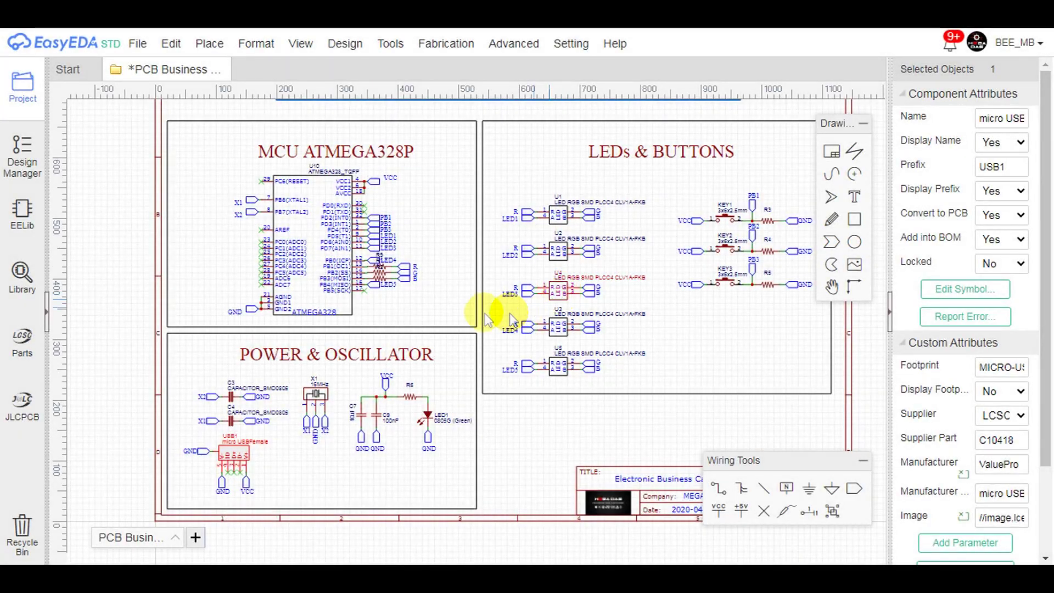
Examine the ATmega328P controller and the overall layout of the electronic business card schematic
click(306, 257)
scroll(194, 268, down, 5)
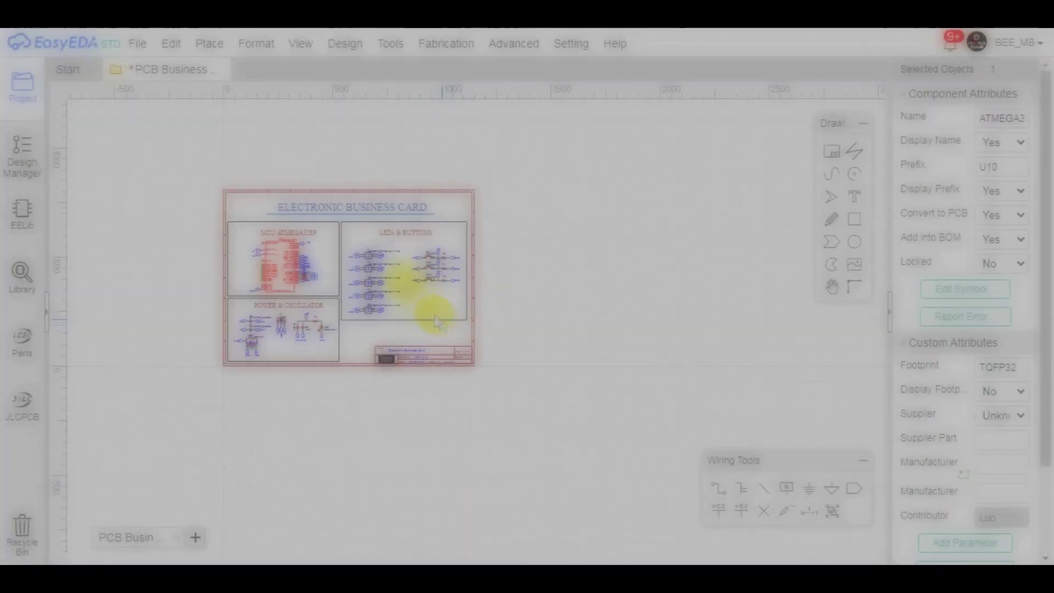
scroll(393, 260, up, 3)
scroll(294, 226, down, 1)
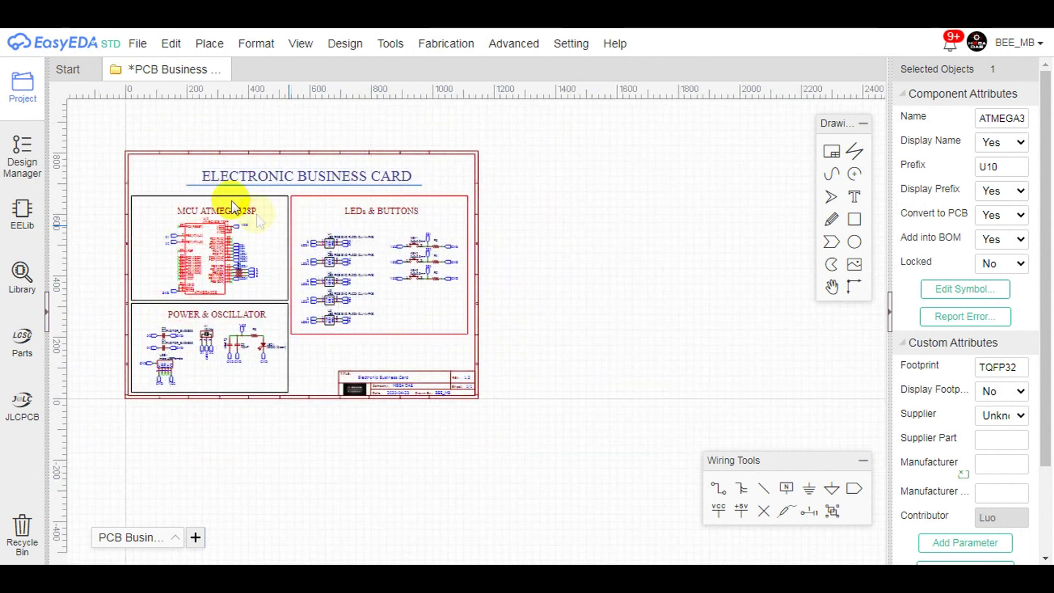
drag(91, 132, 503, 433)
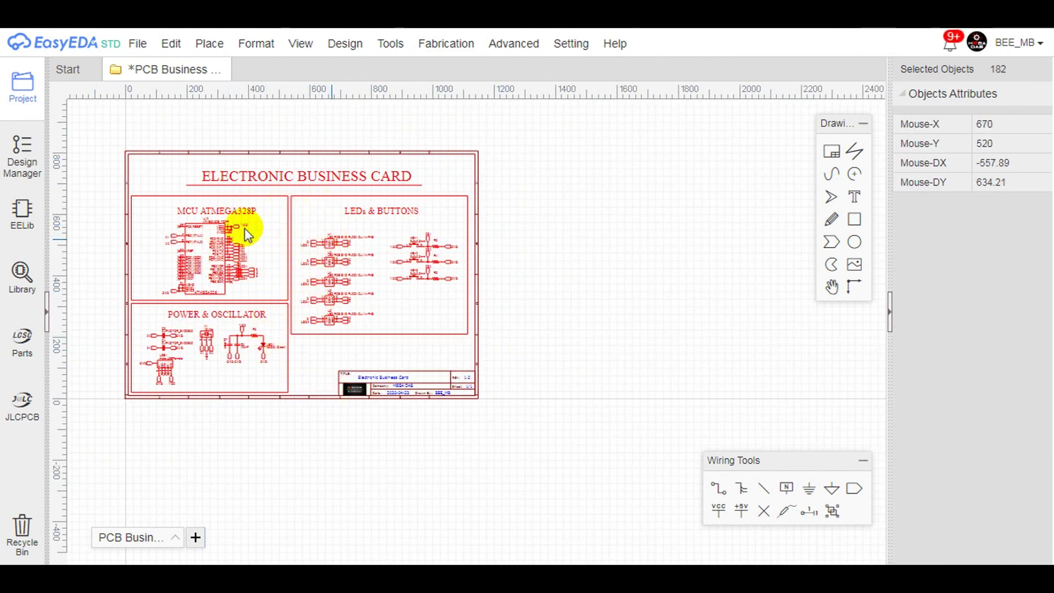
key(Escape)
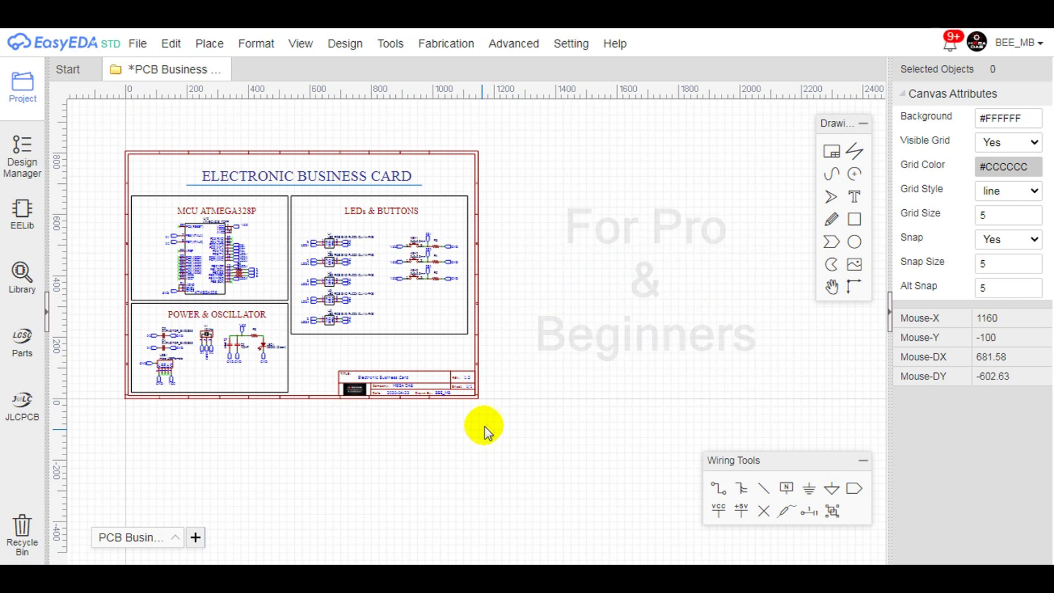
scroll(694, 282, down, 3)
scroll(413, 329, up, 8)
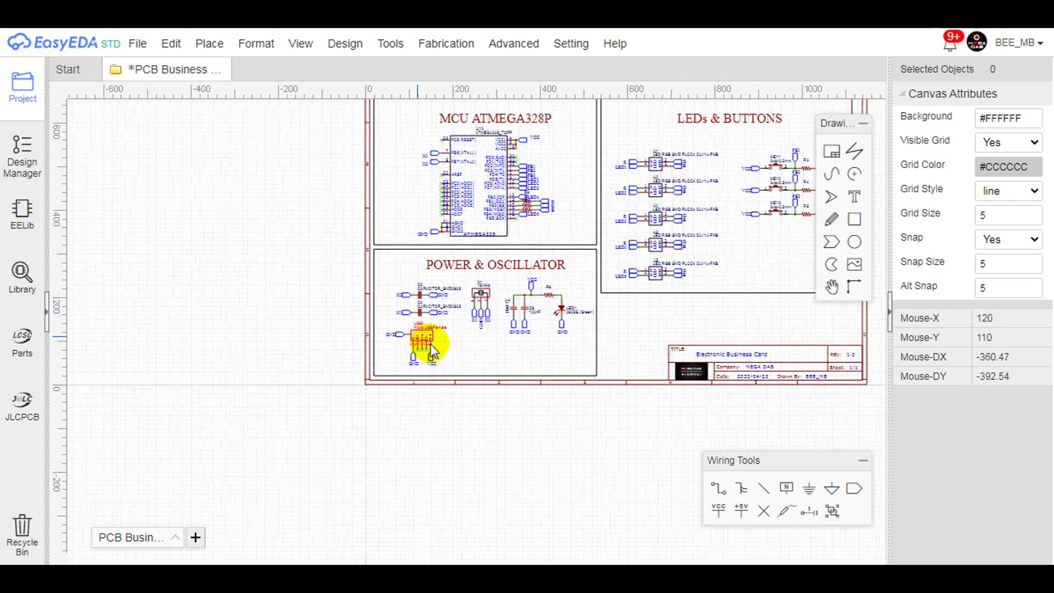
Inspect the micro USB connector, the ATmega328P pins, the RGB LEDs and the push-button circuits in the schematic
click(397, 313)
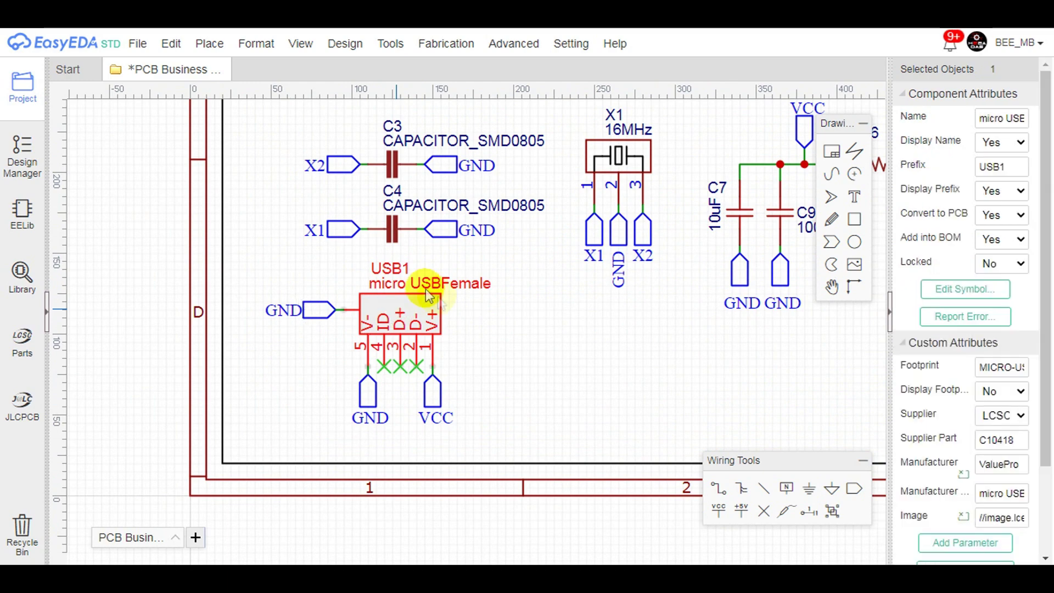
scroll(275, 393, down, 8)
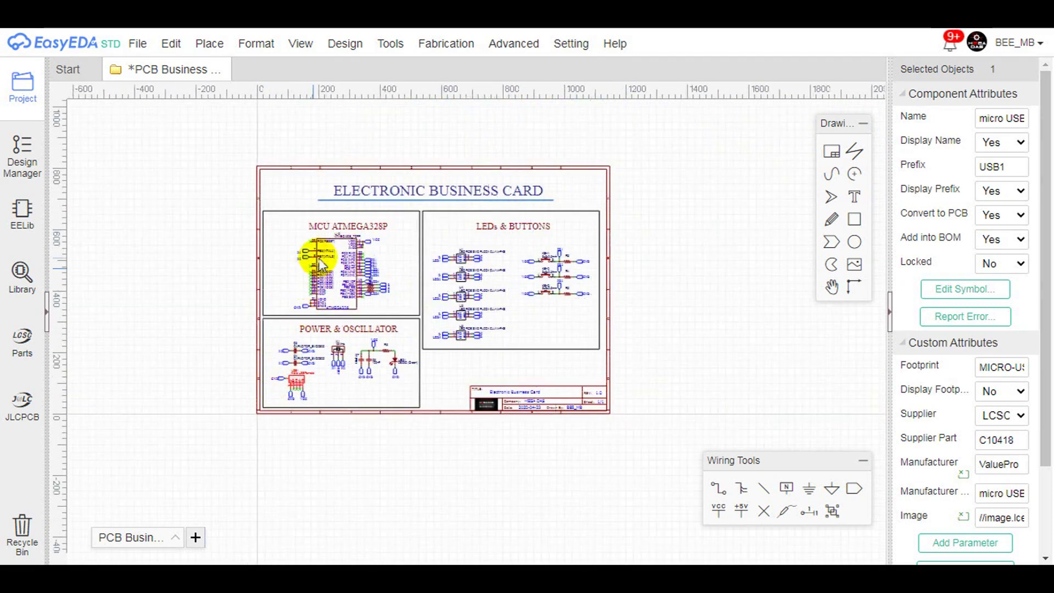
scroll(313, 272, up, 3)
scroll(322, 268, up, 3)
click(334, 267)
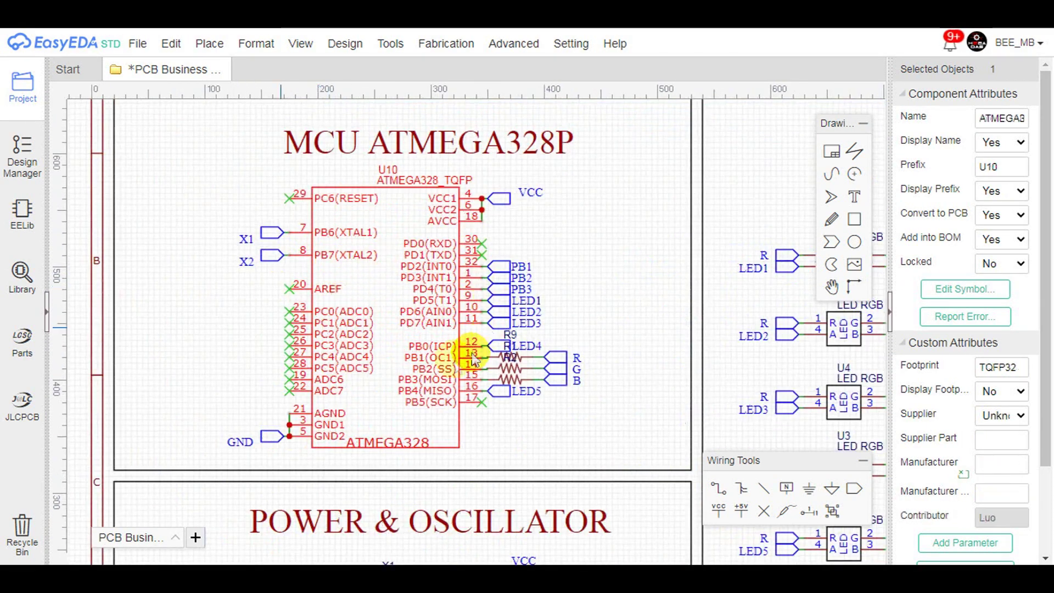
scroll(212, 287, down, 5)
scroll(447, 357, up, 5)
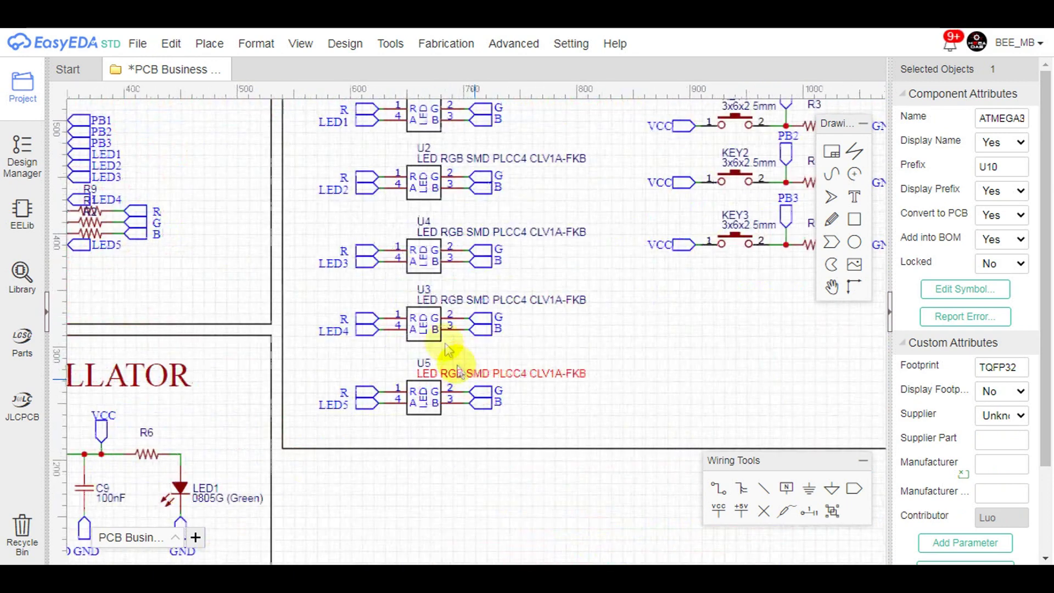
scroll(362, 212, down, 2)
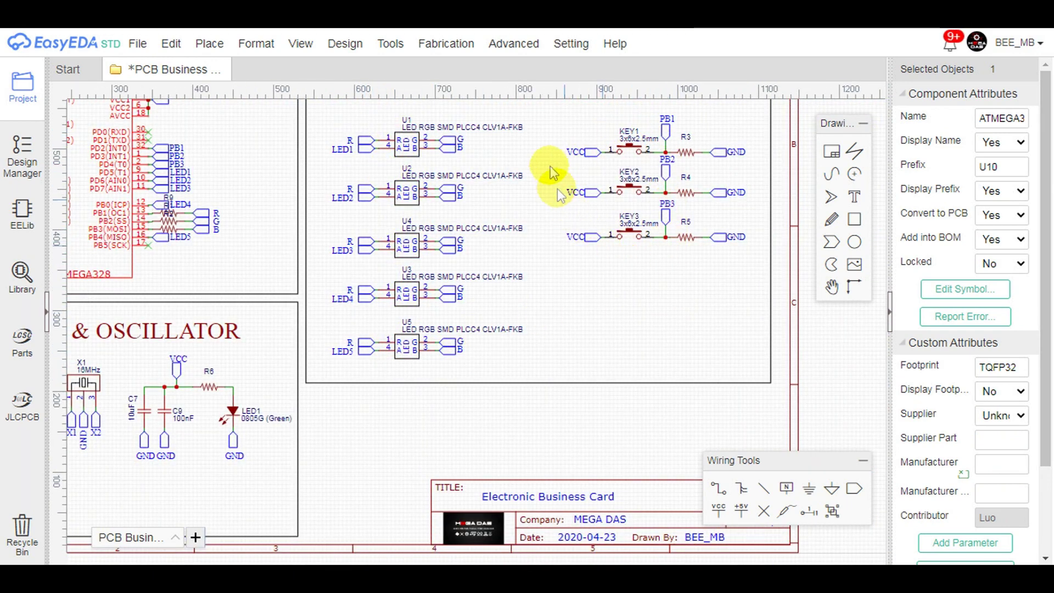
drag(560, 107, 703, 264)
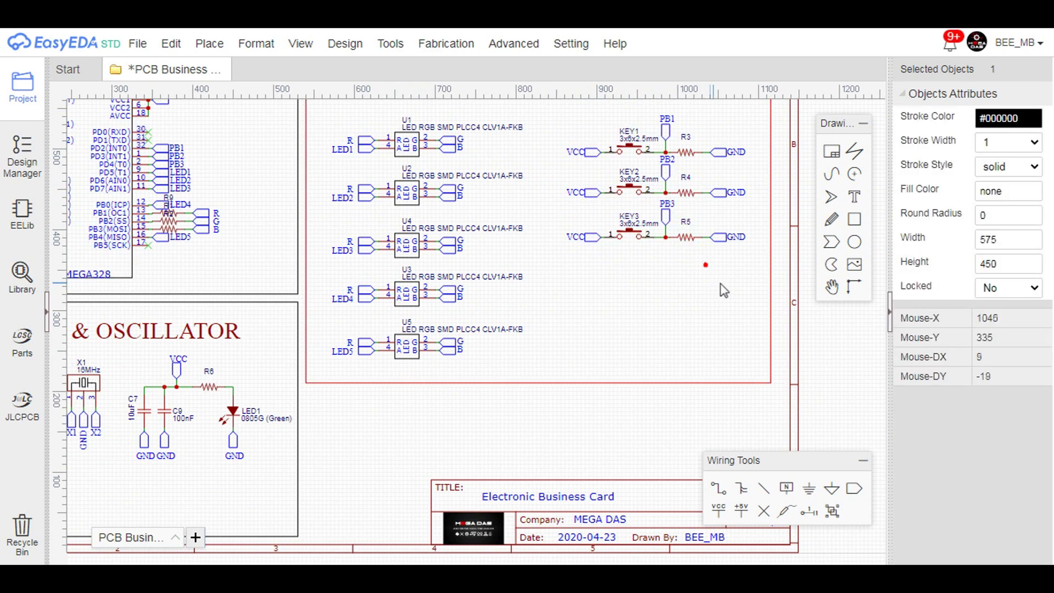
scroll(532, 373, down, 2)
scroll(411, 354, up, 2)
Check the micro USB connector's pin and pad information in the Footprint Manager
click(253, 403)
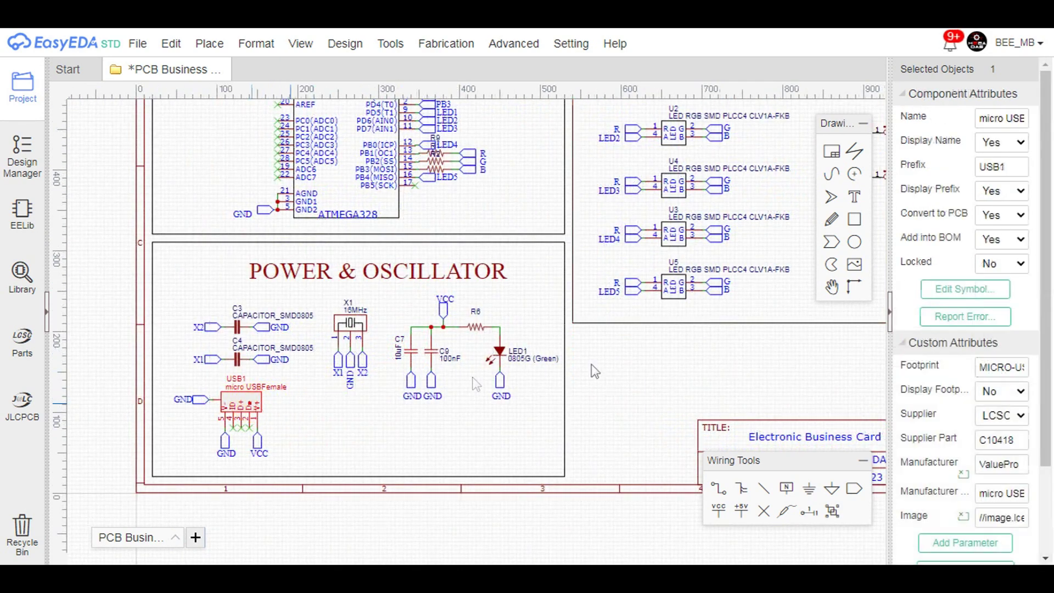
click(968, 372)
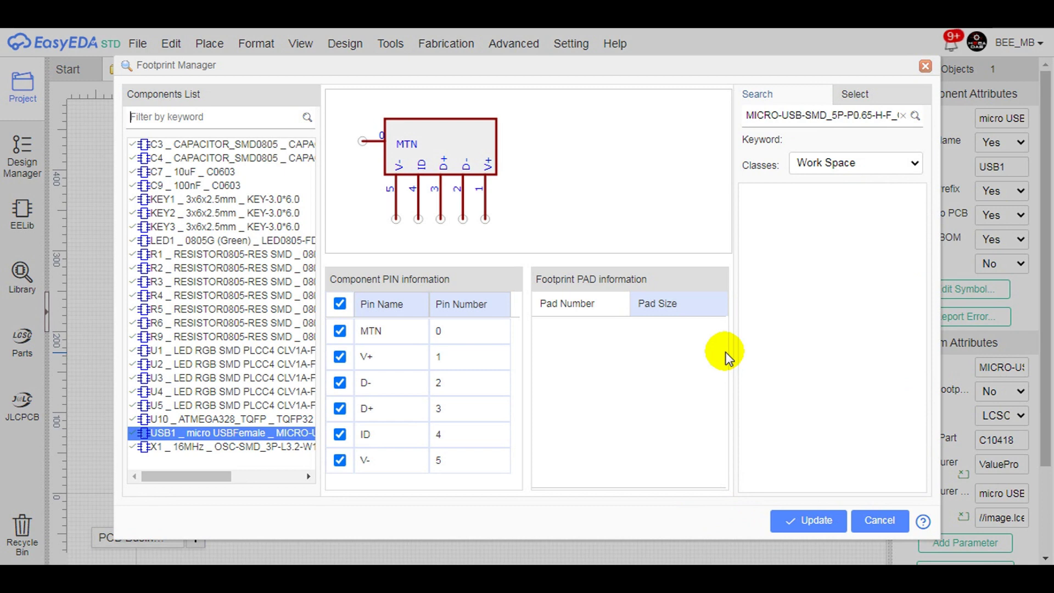
click(926, 67)
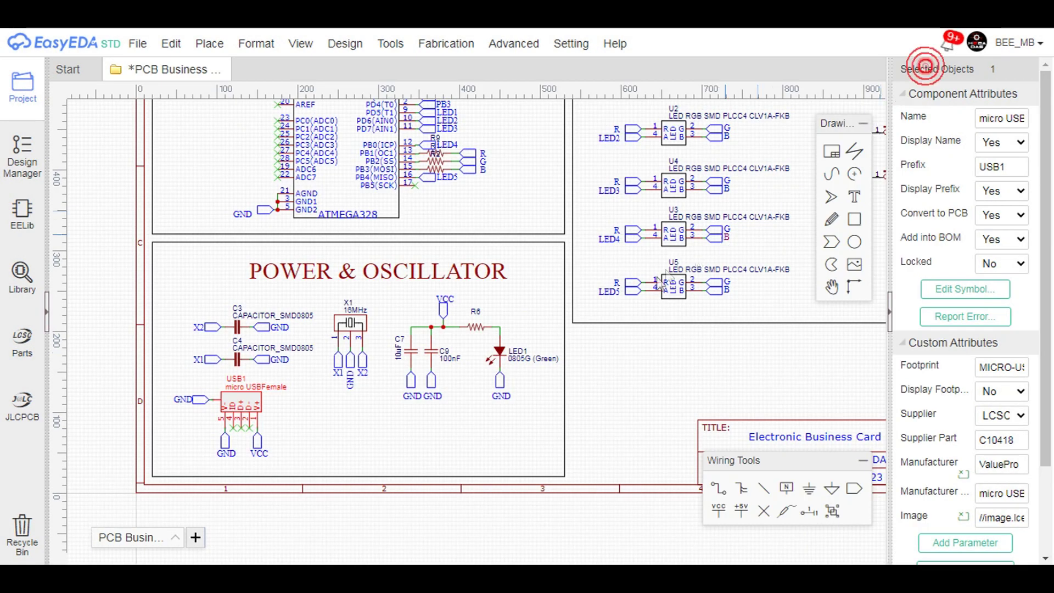
Convert the schematic to a two-layer PCB in mm with a rectangular 43.434 by 28.956 mm board outline
click(636, 282)
click(345, 44)
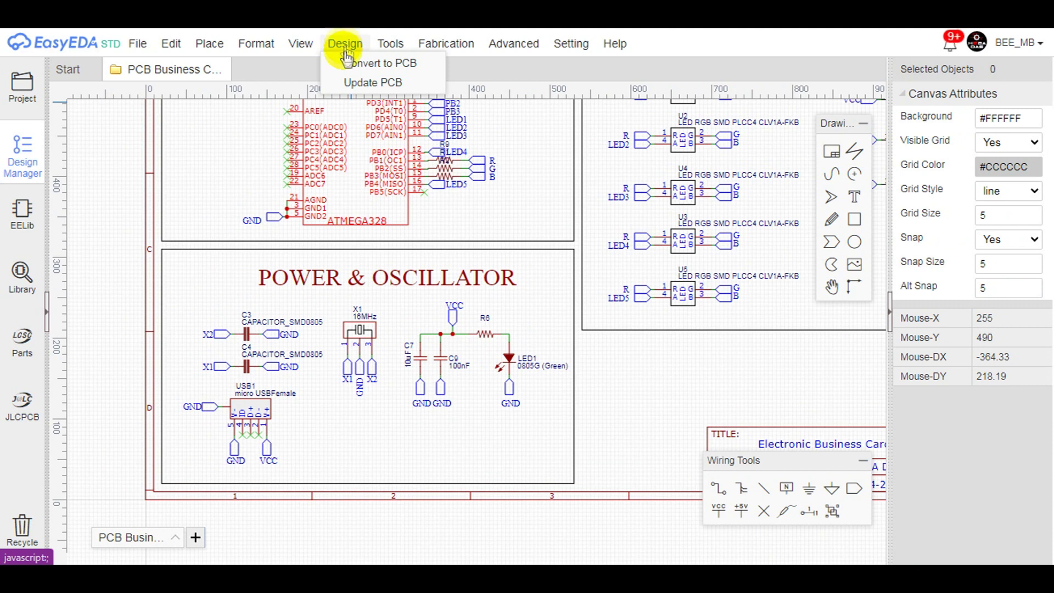
click(365, 63)
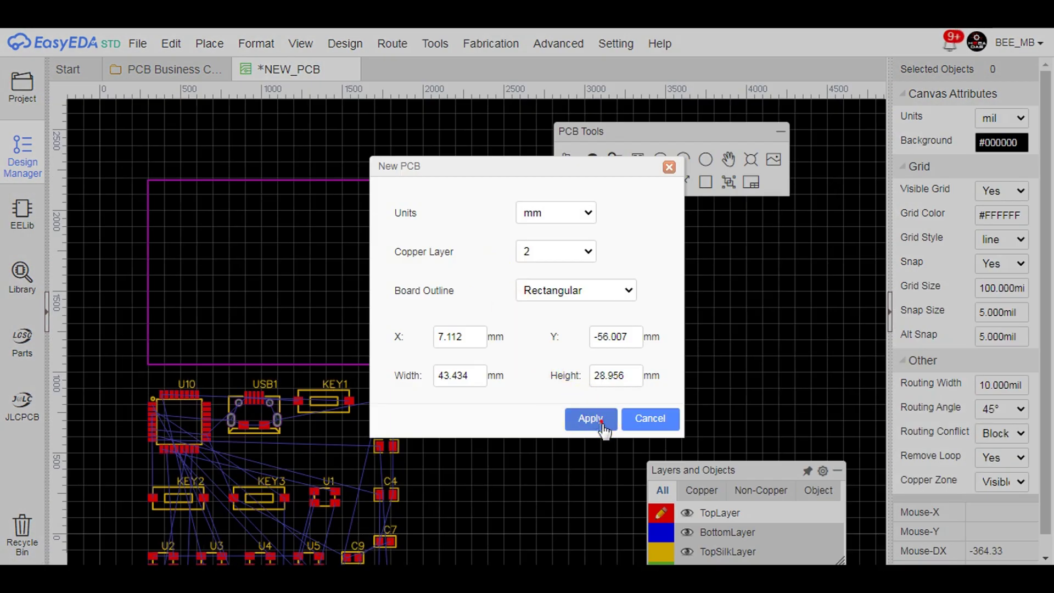
click(599, 422)
Place a horizontal dimension about 85.5 mm long above the board outline, starting from its upper-left corner
scroll(434, 483, down, 5)
scroll(433, 492, up, 6)
drag(252, 337, 610, 554)
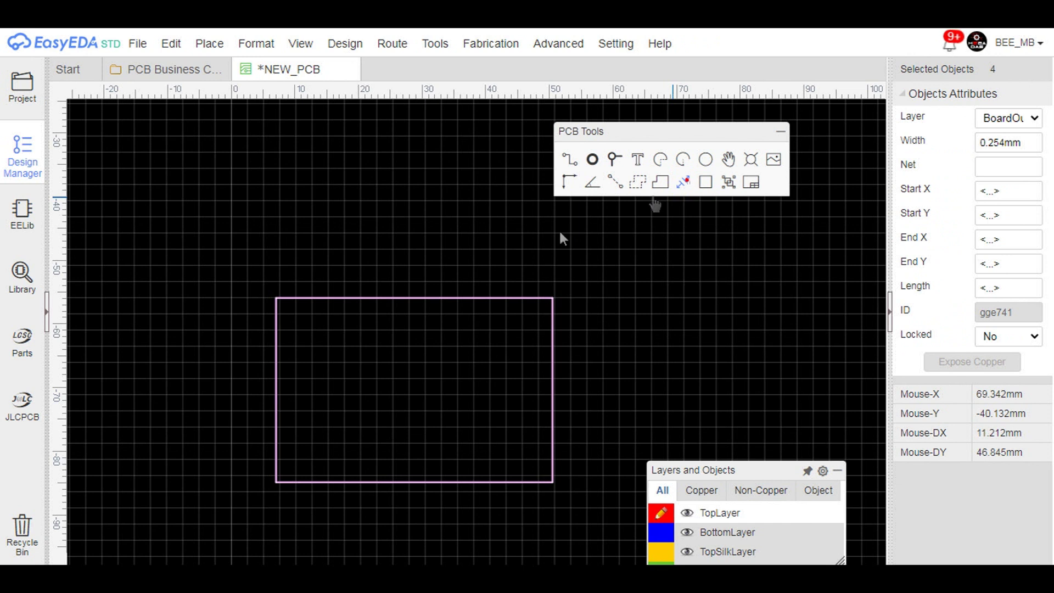
click(277, 297)
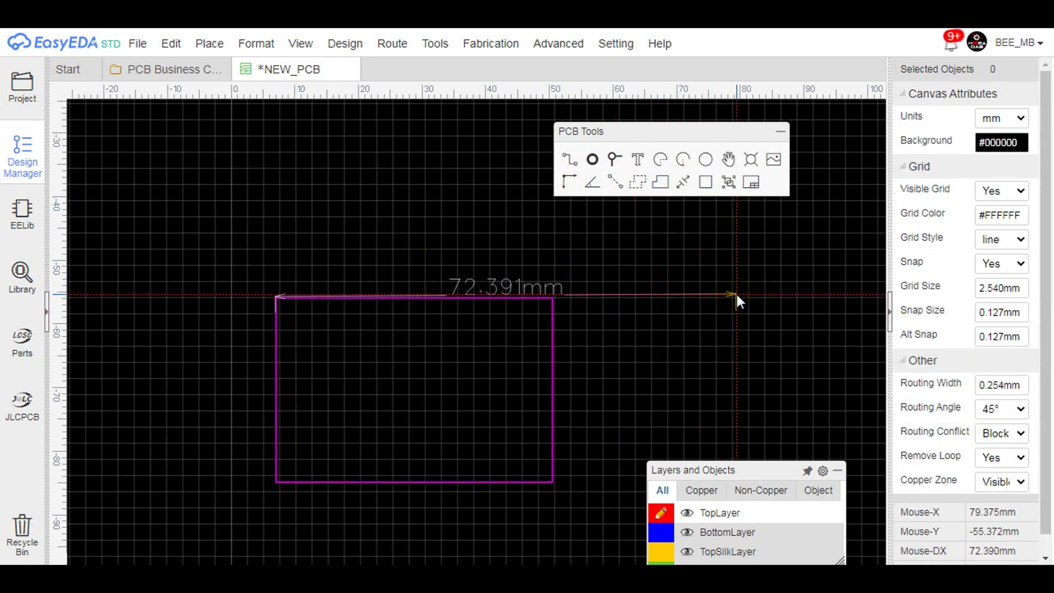
click(820, 296)
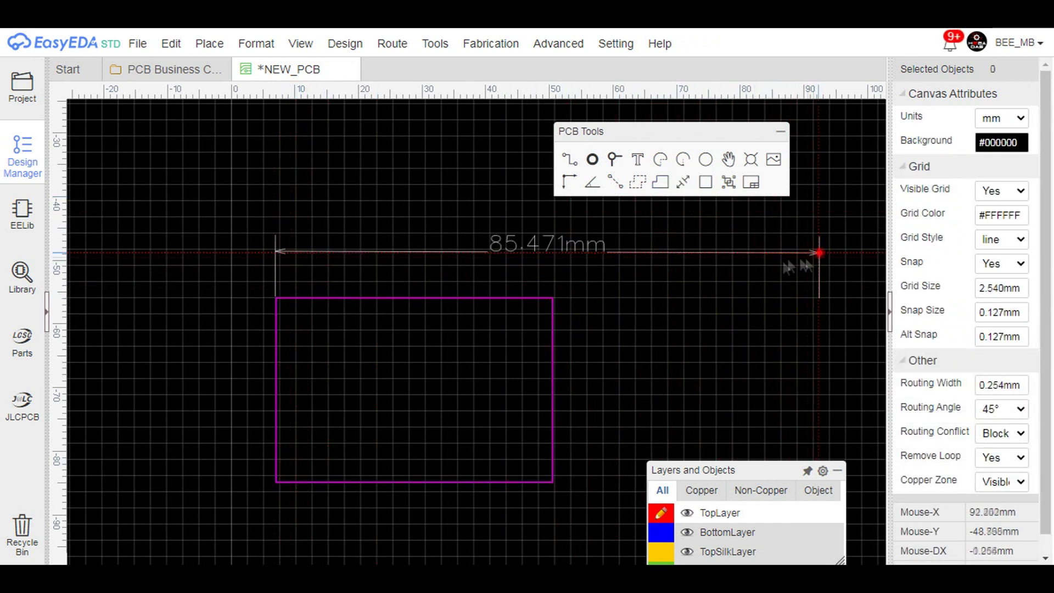
Place a vertical dimension about 54.7 mm long beside the board outline, starting from its upper-left corner
click(277, 298)
scroll(287, 501, down, 3)
scroll(320, 531, up, 4)
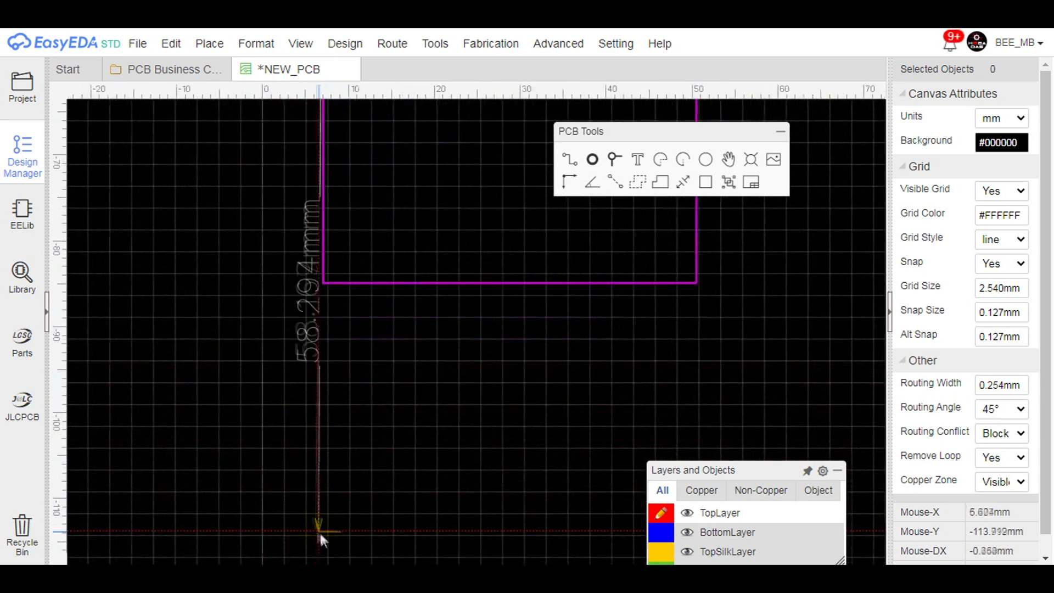
click(321, 501)
click(166, 473)
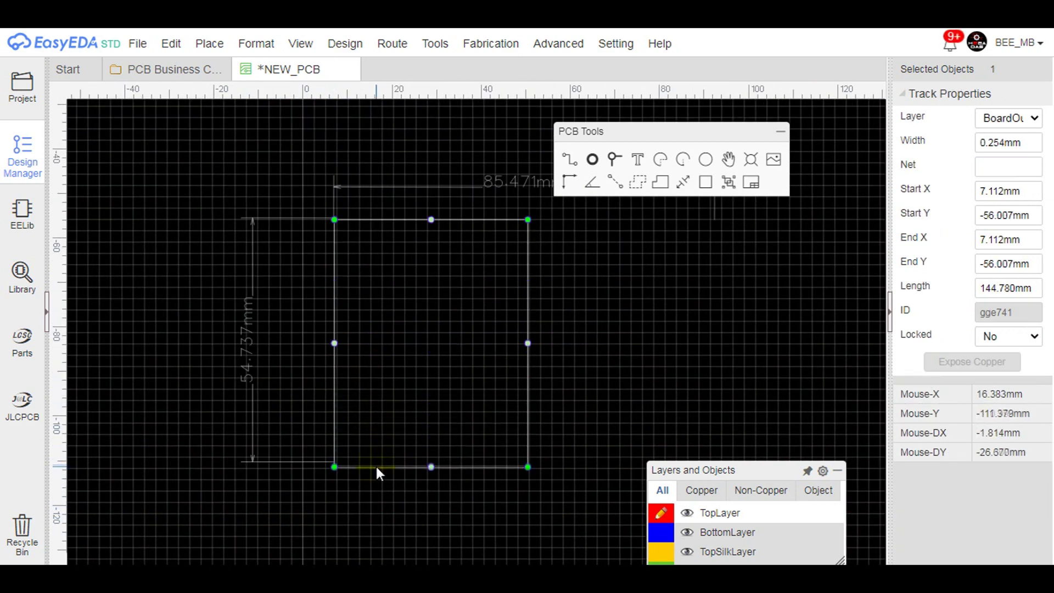
Stretch the board outline to match the horizontal and vertical dimensions, and move the USB connector toward the board
click(443, 380)
click(528, 290)
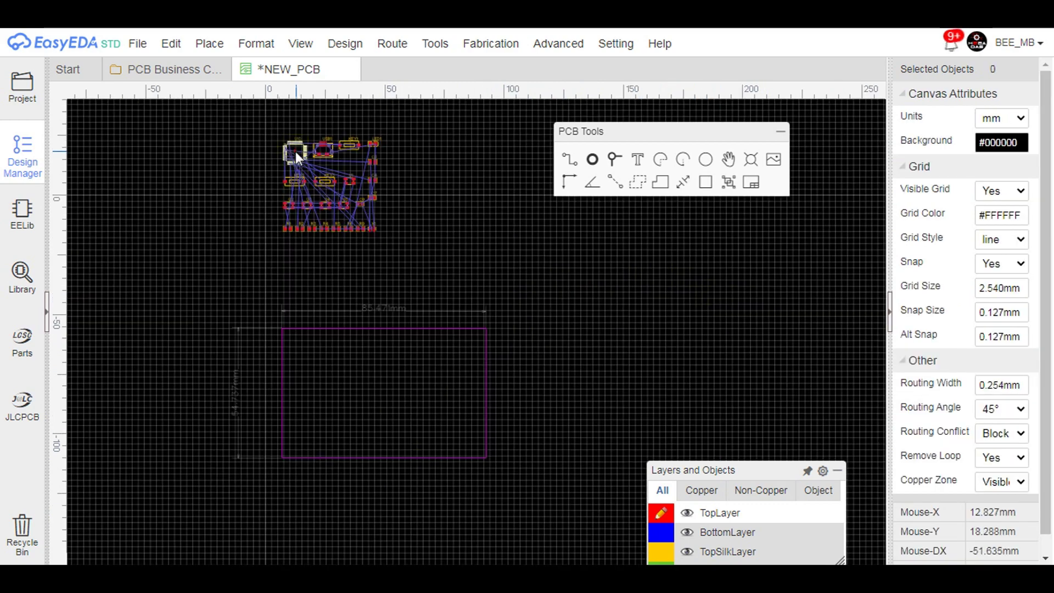
drag(316, 149, 420, 269)
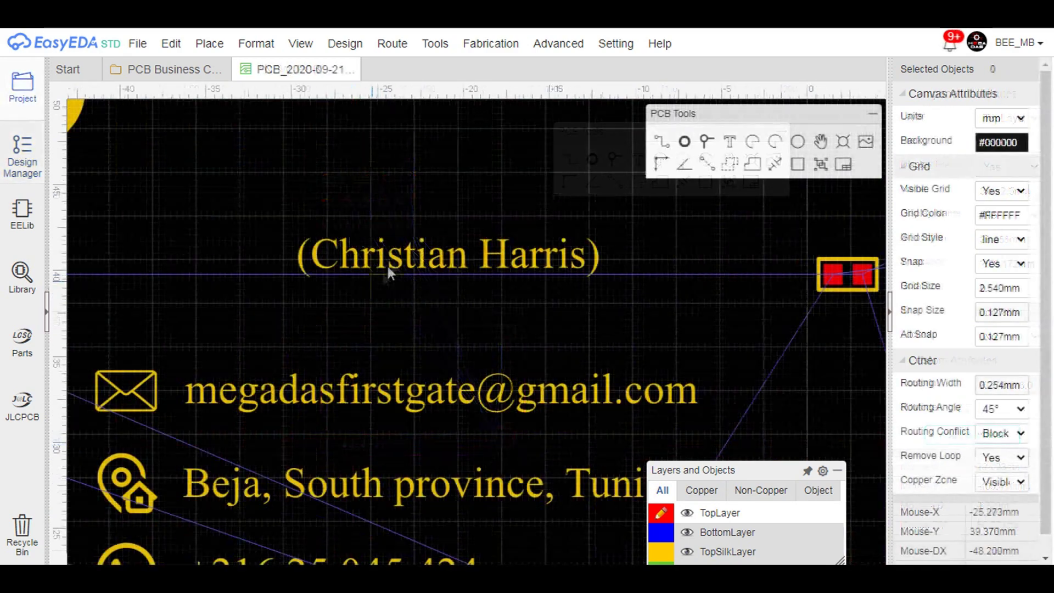
Examine the arranged PCB components along with the silkscreen contact texts and their icons
click(389, 263)
scroll(392, 329, down, 3)
click(383, 360)
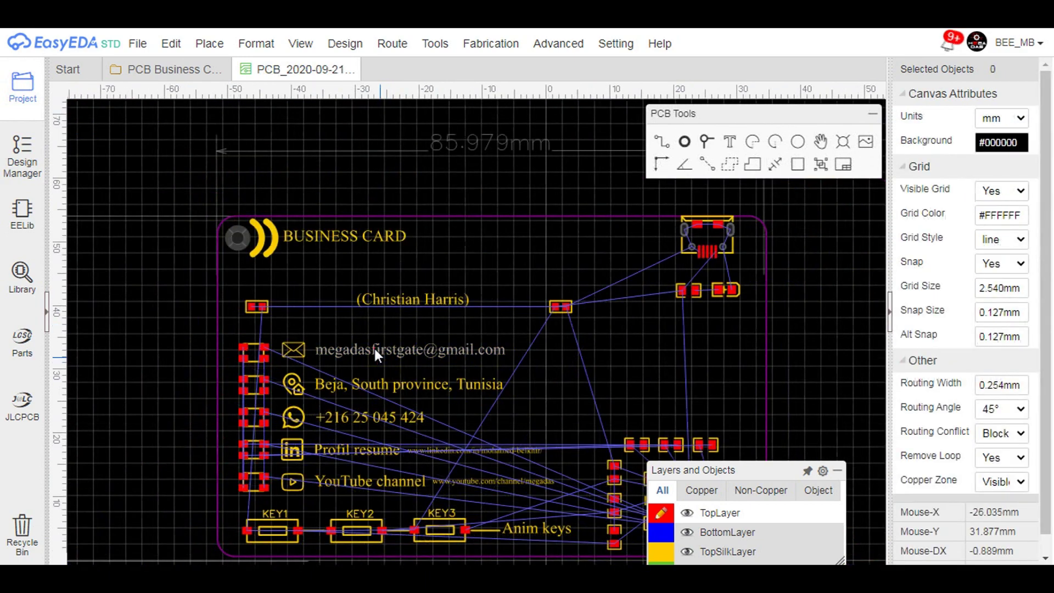
click(388, 377)
scroll(377, 426, down, 1)
scroll(360, 395, up, 4)
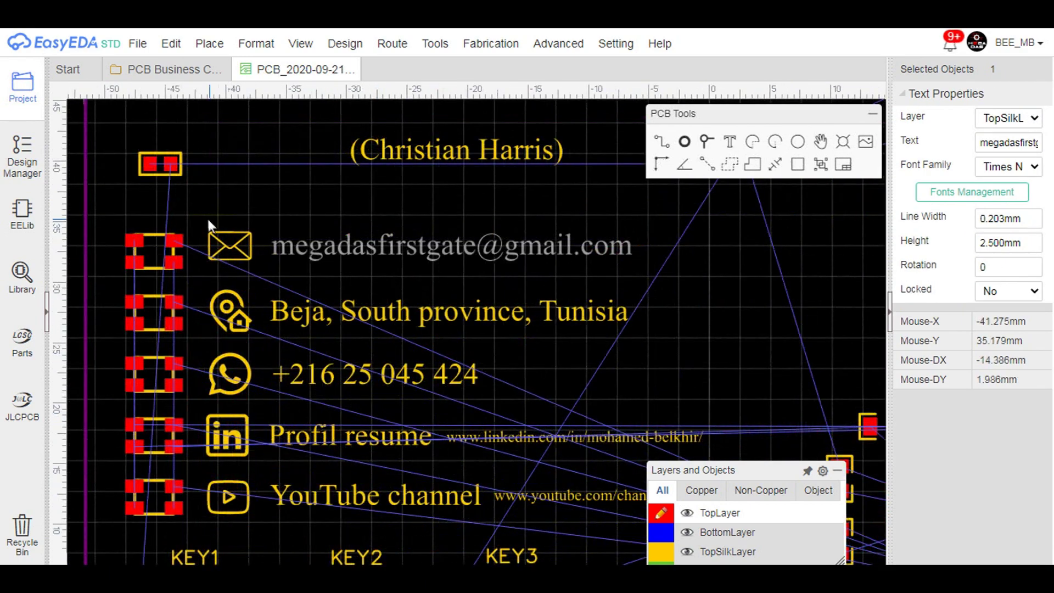
drag(521, 505, 440, 510)
click(229, 354)
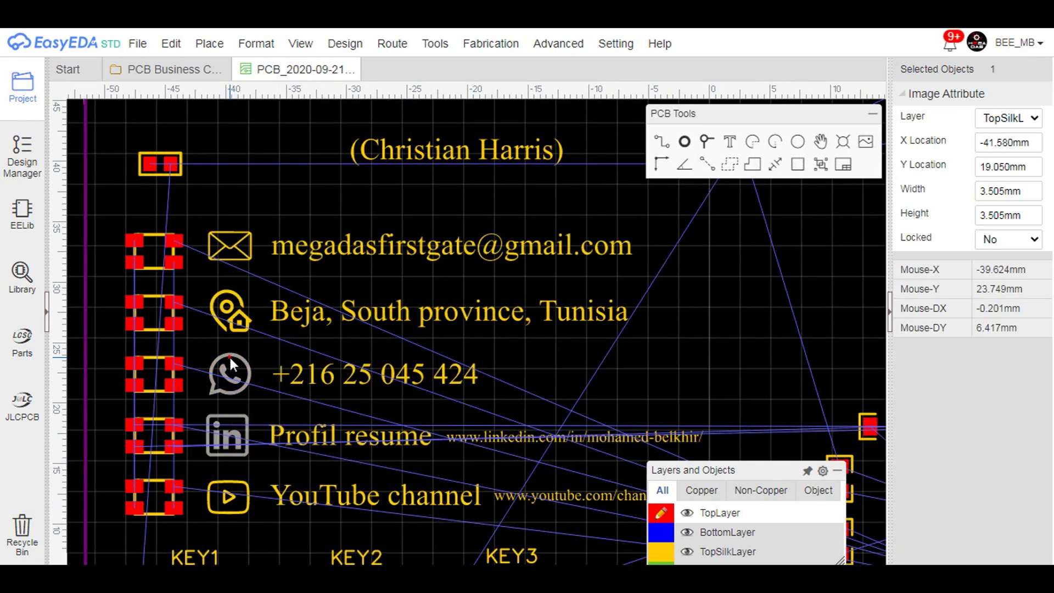
click(229, 338)
scroll(229, 305, down, 4)
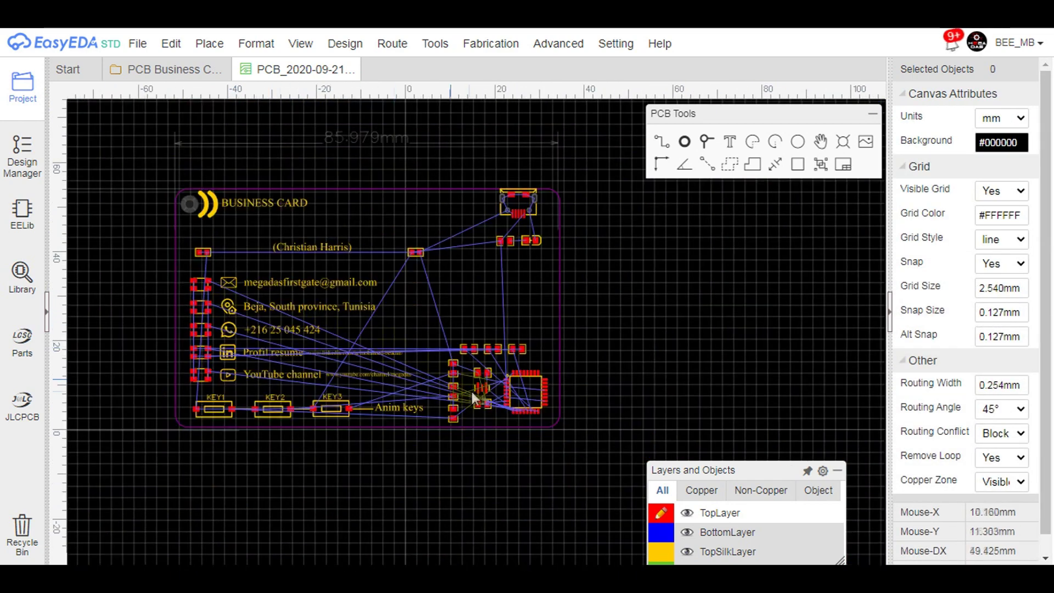
scroll(491, 401, up, 5)
Route top-layer tracks from the upper capacitor's right and left pads to the oscillator's right and middle pads
click(662, 144)
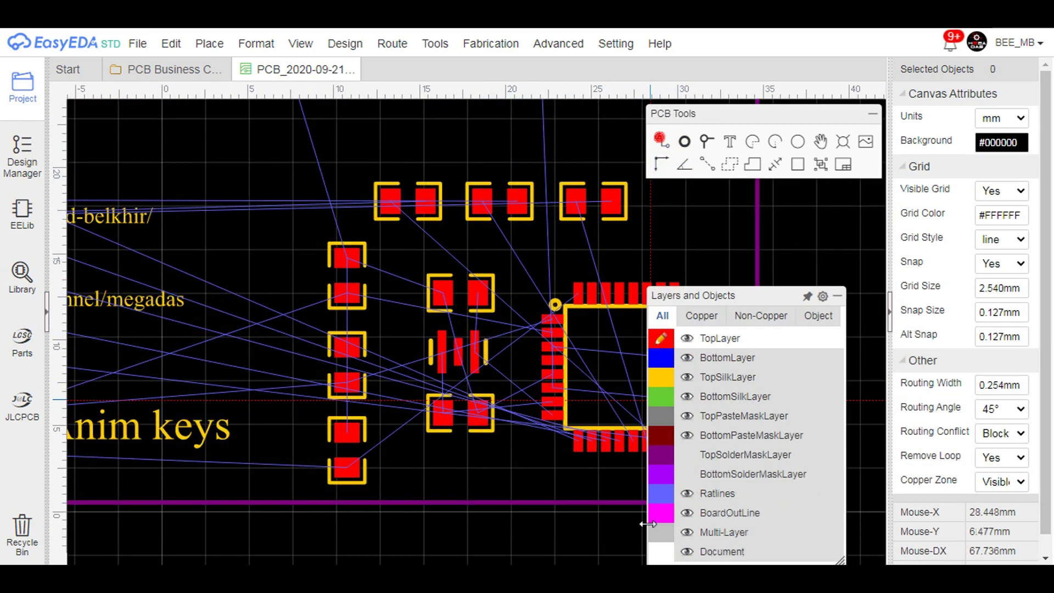
click(478, 307)
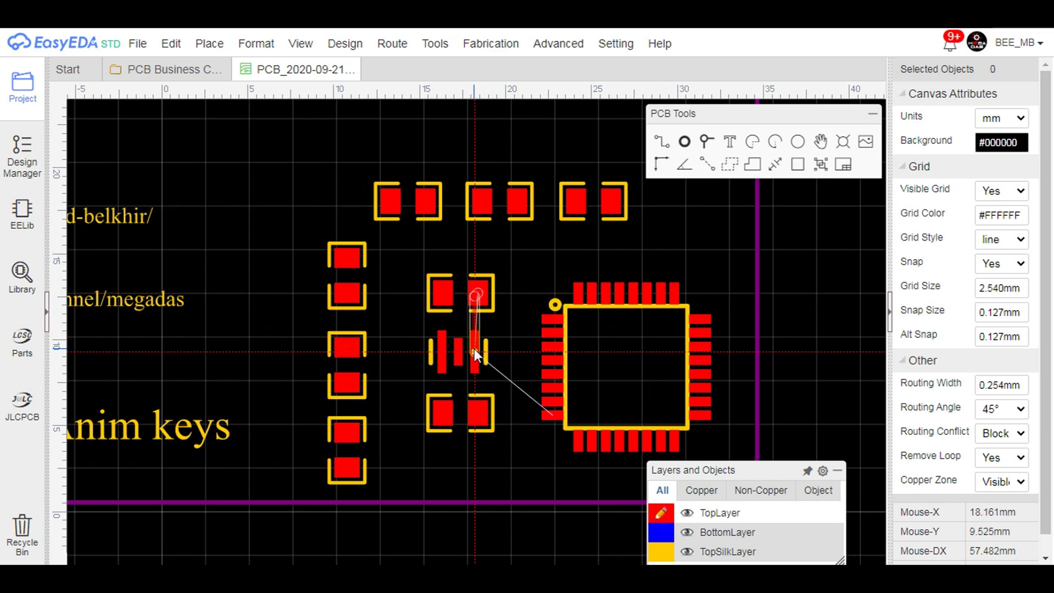
double_click(473, 348)
click(444, 294)
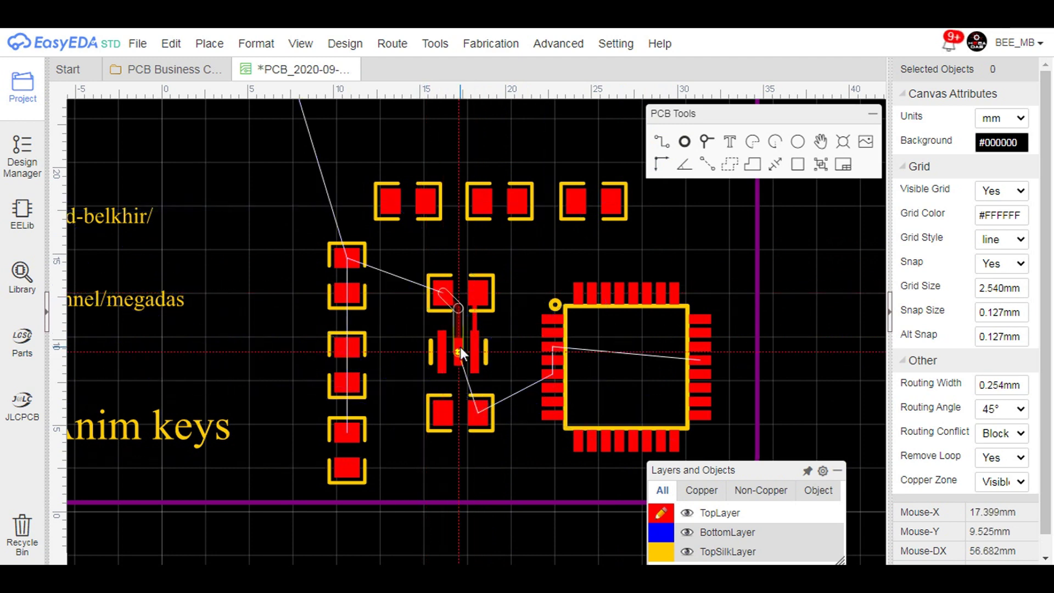
Route top-layer tracks from the lower capacitor's right and left pads to the oscillator's middle and left pads
click(478, 398)
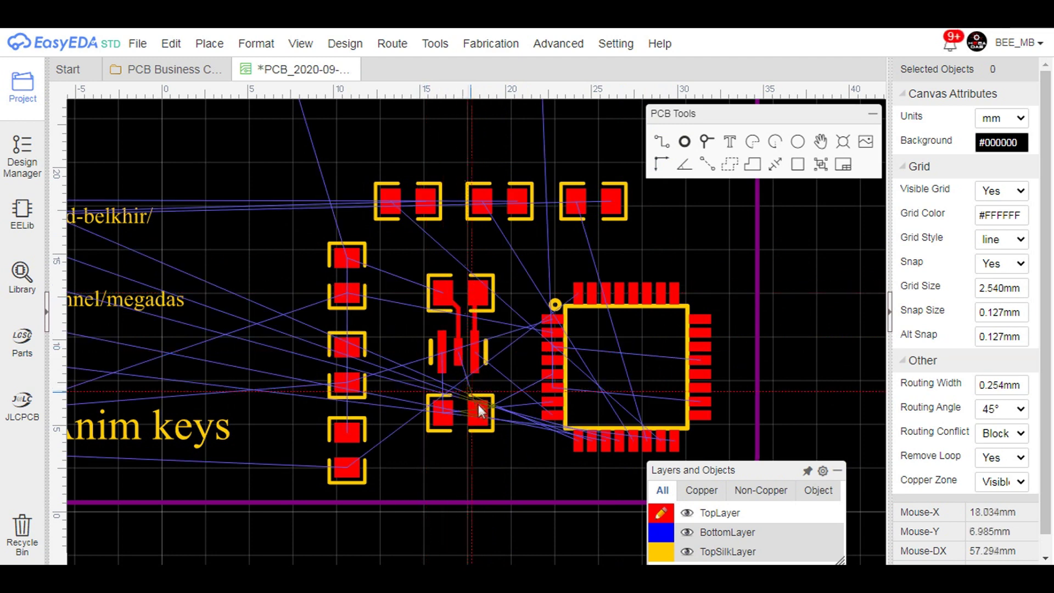
double_click(462, 361)
click(441, 411)
double_click(444, 354)
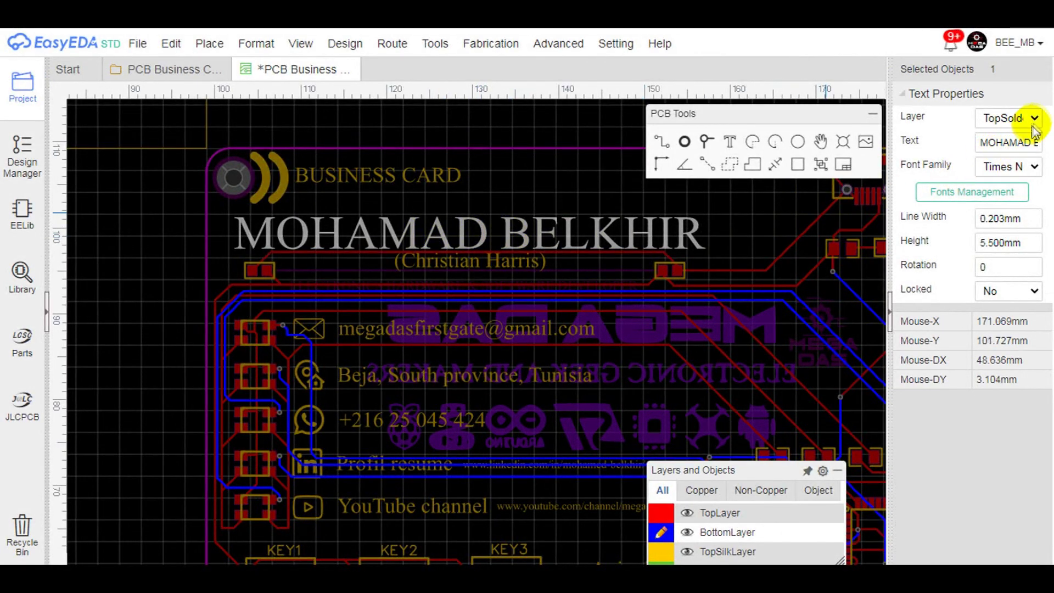
Set the layer of the large name text below the BUSINESS CARD heading to TopSolderMaskLayer
click(1035, 119)
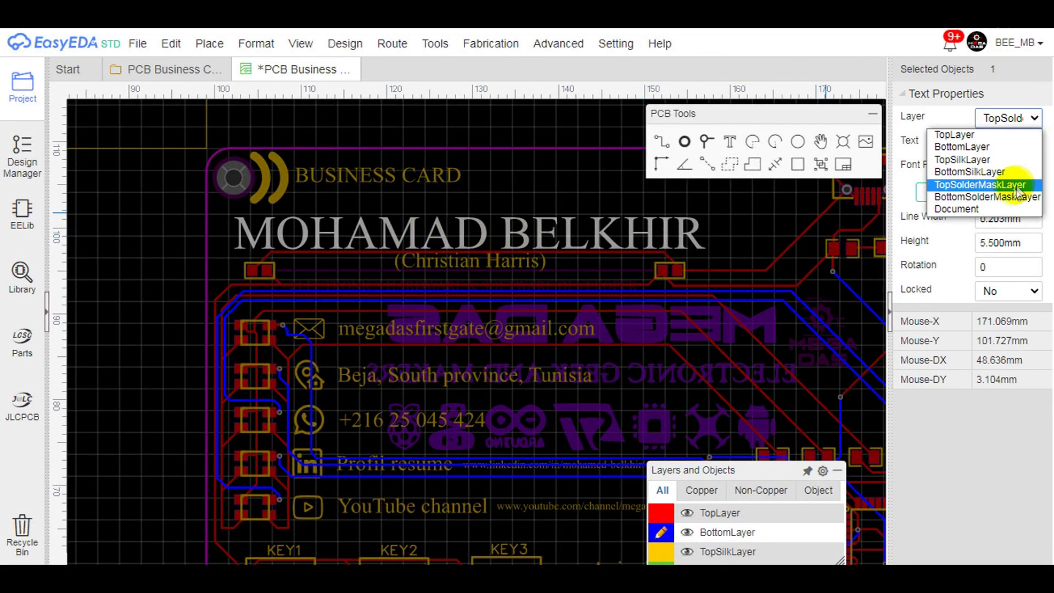
click(976, 186)
click(691, 239)
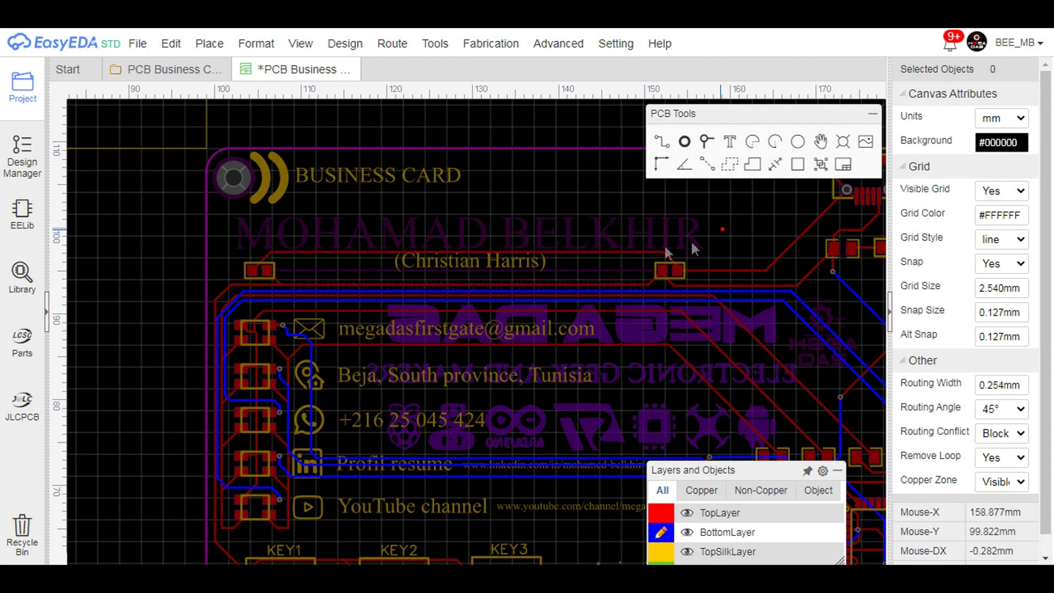
Inspect the top-layer GND and VCC tracks running near the large name text, along with the text itself
scroll(614, 254, up, 3)
click(614, 253)
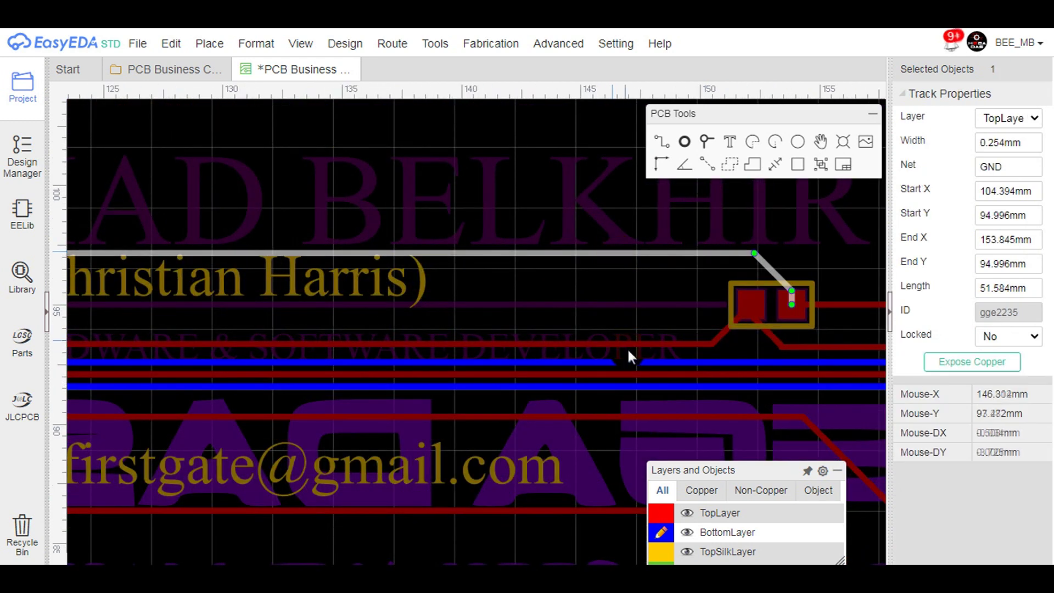
click(643, 343)
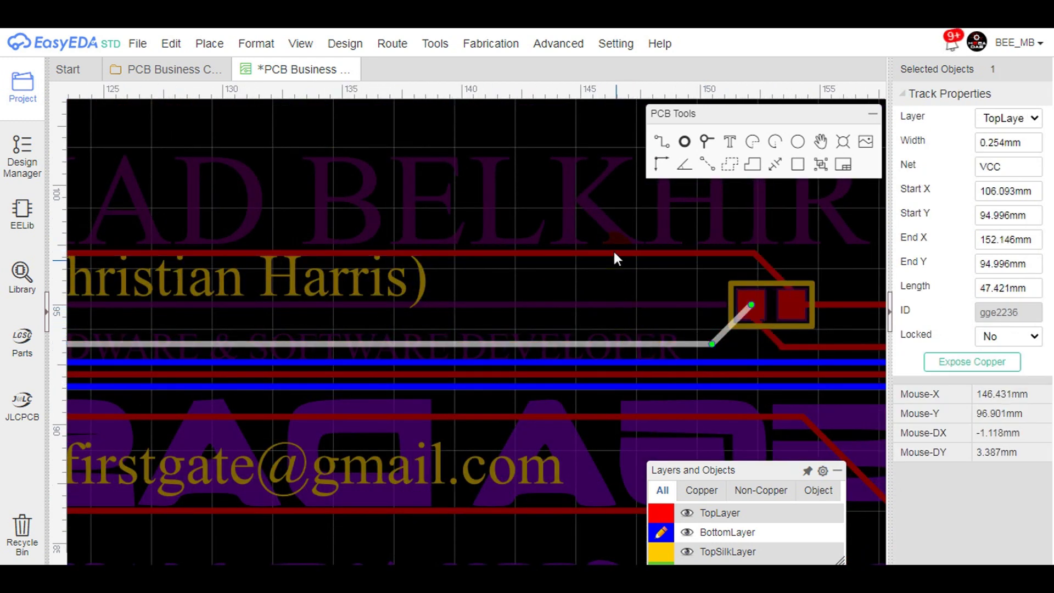
click(585, 252)
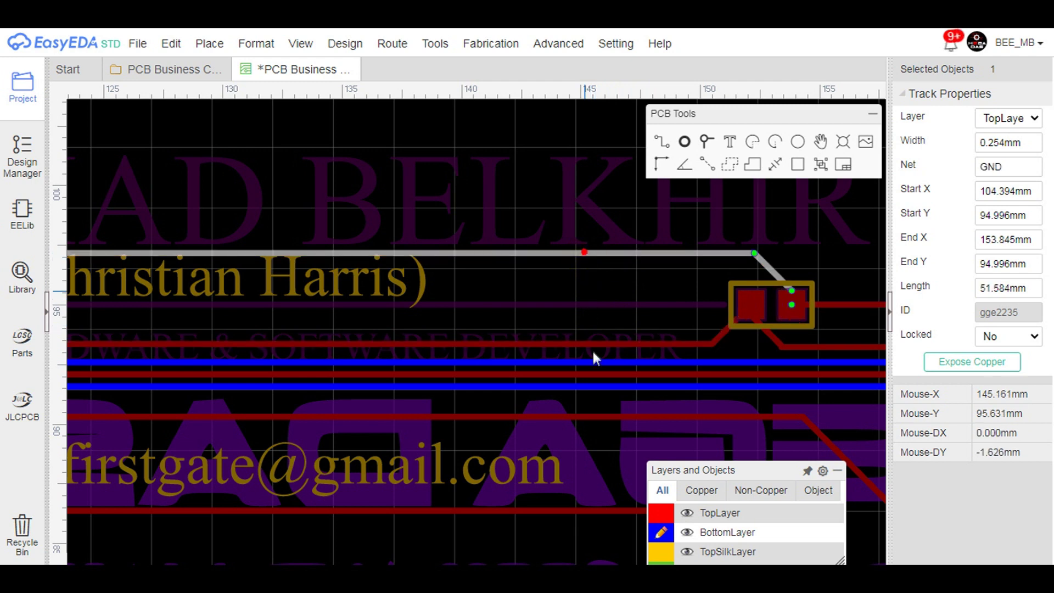
click(571, 220)
scroll(571, 221, down, 4)
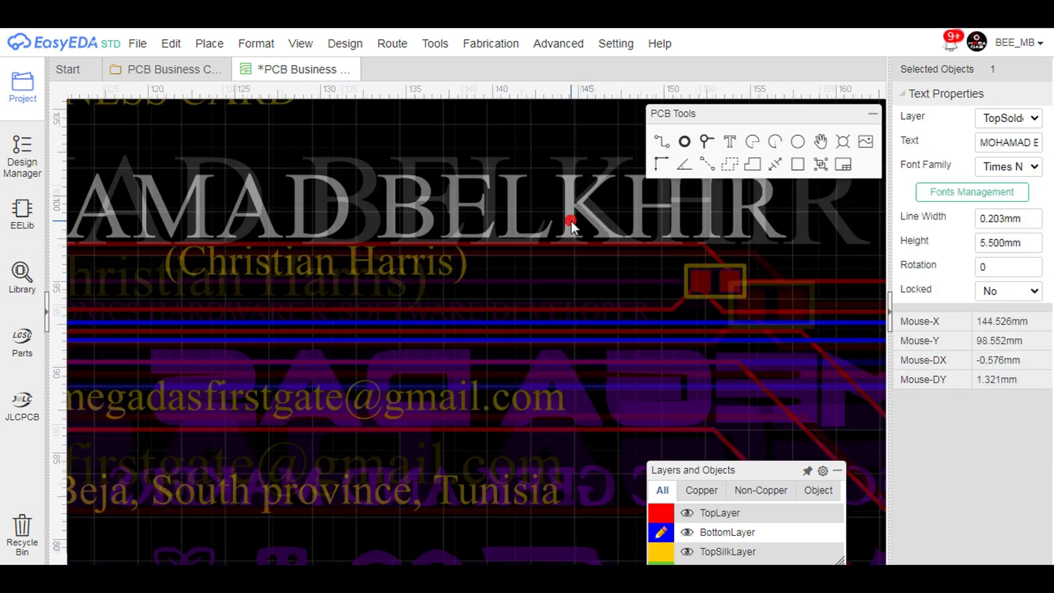
click(571, 221)
Place copper areas over the whole board on BottomLayer and TopLayer, picking the top area's net from the net list
click(730, 165)
click(558, 219)
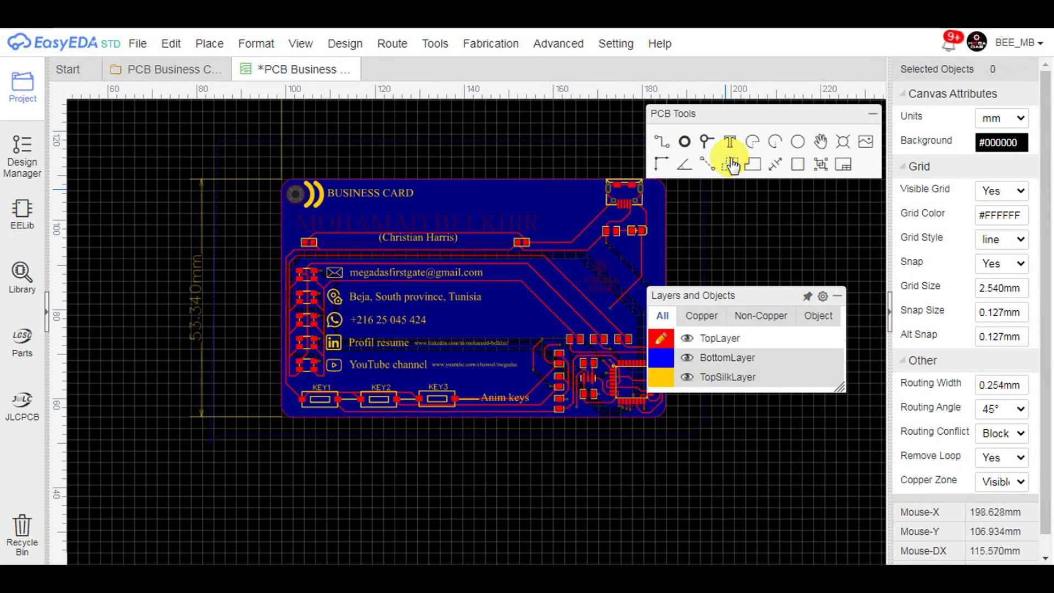
click(730, 165)
click(623, 182)
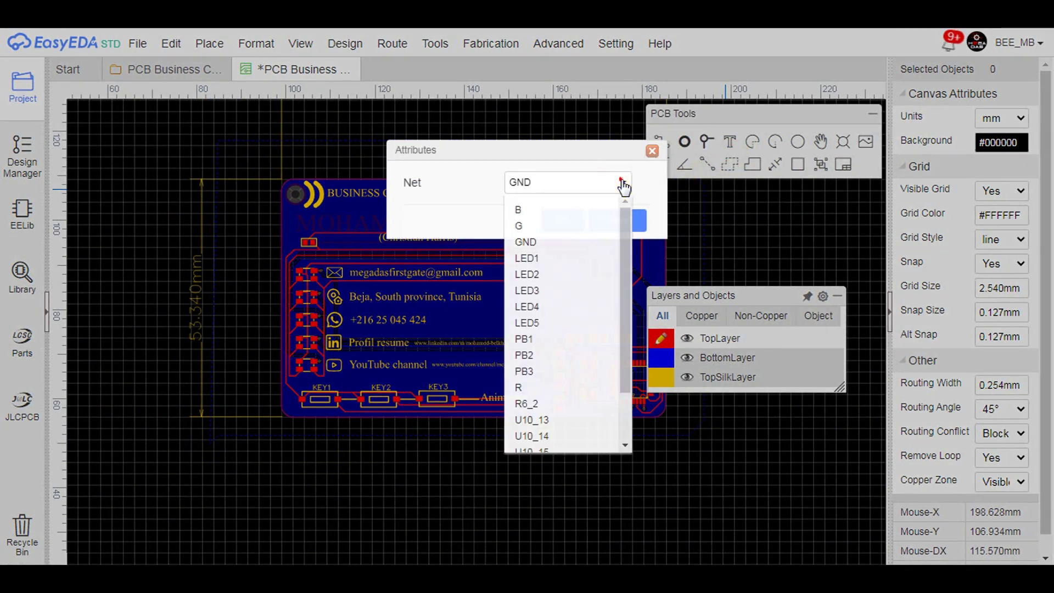
scroll(541, 391, down, 3)
click(541, 392)
click(558, 219)
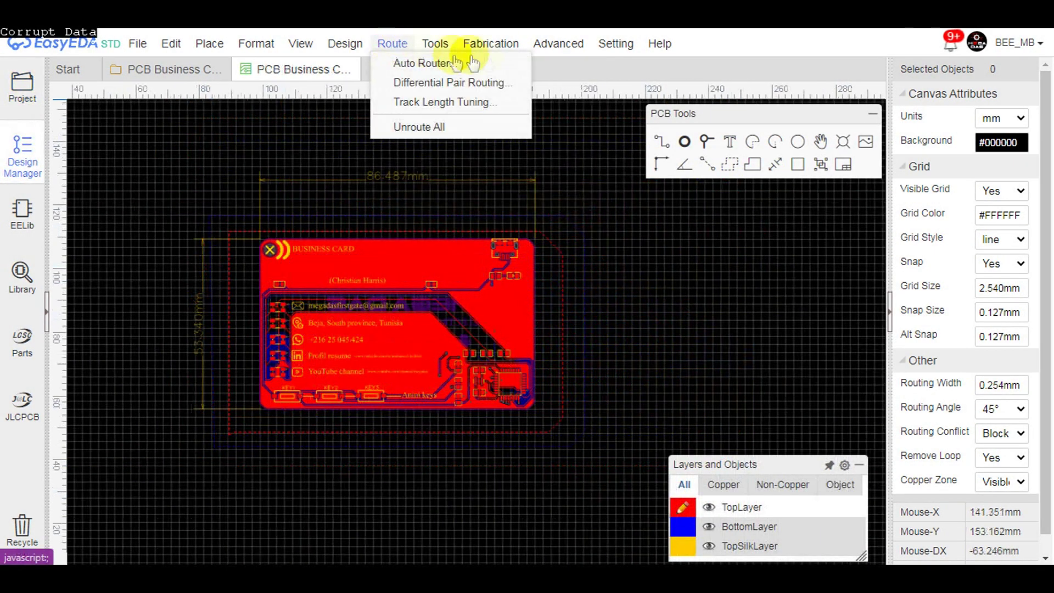
Start generating the PCB fabrication Gerber files, choosing to check the design rules first
mouse_move(491, 43)
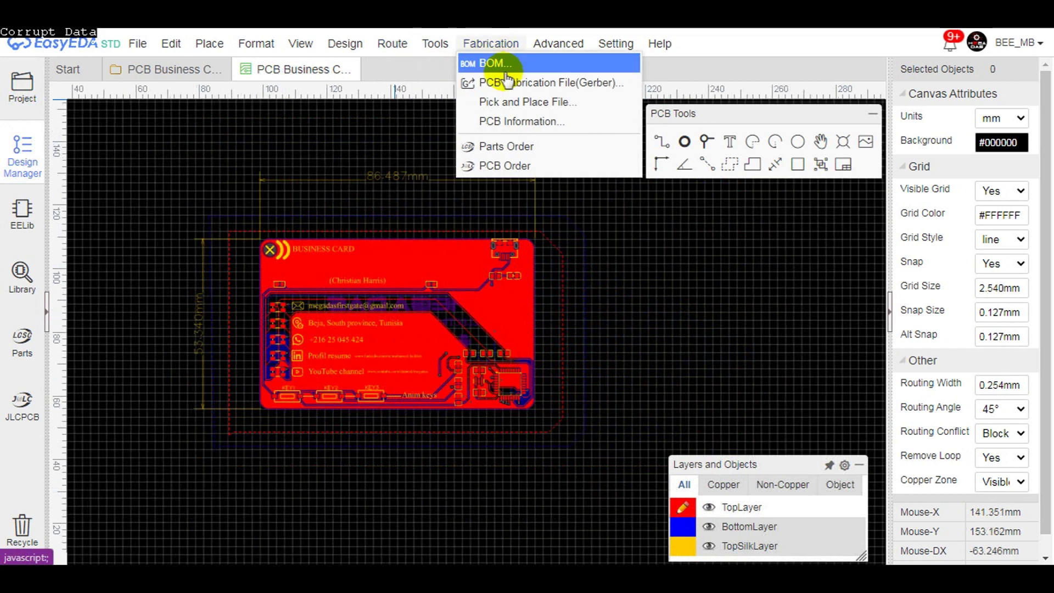
click(504, 83)
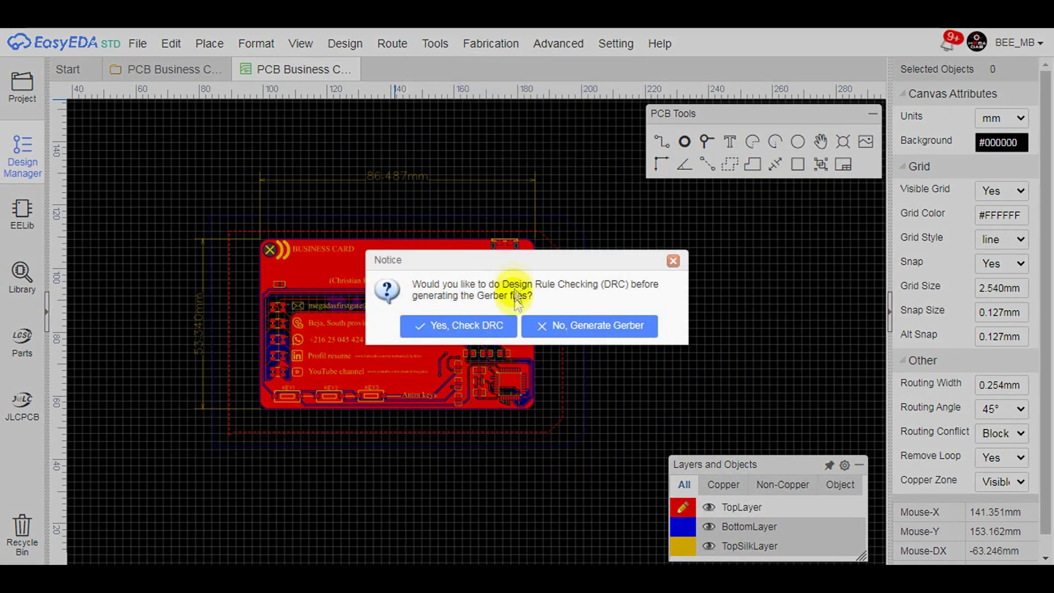
click(488, 330)
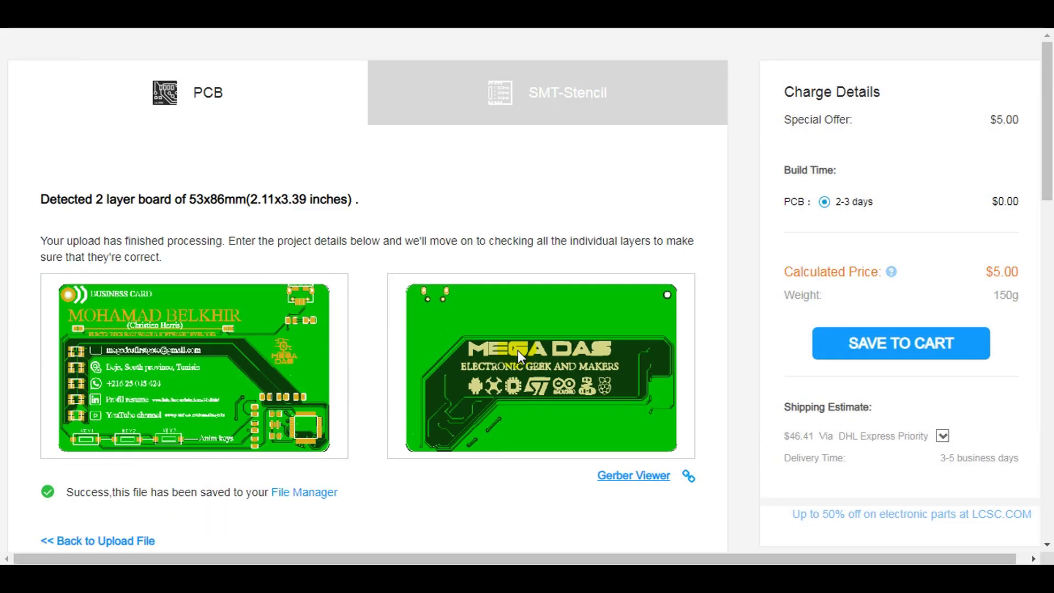
On the PCB order page, set the PCB color to Black and the surface finish to ENIG-RoHS
scroll(737, 276, down, 10)
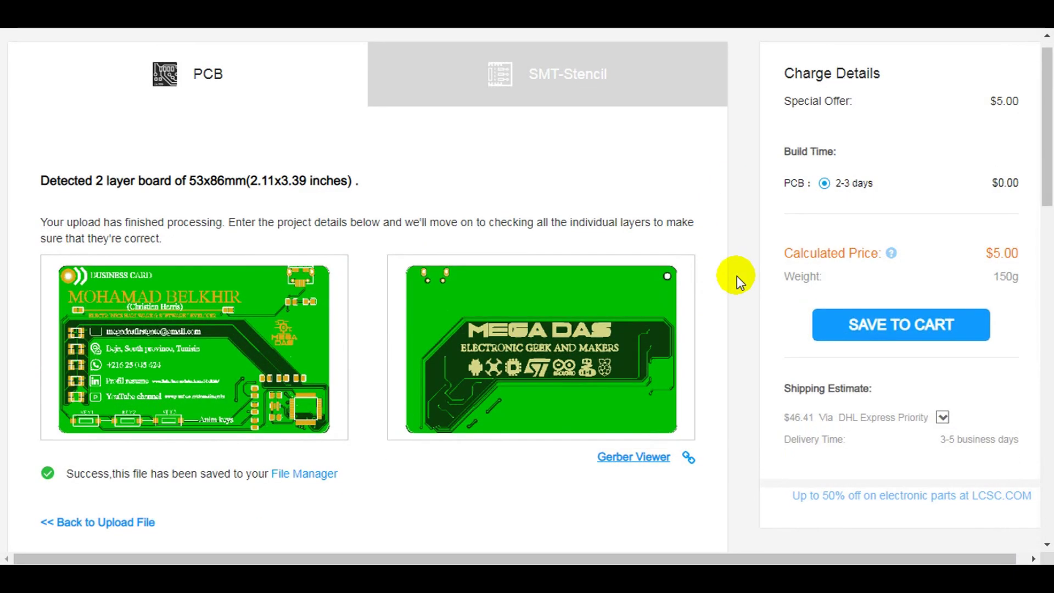
click(606, 305)
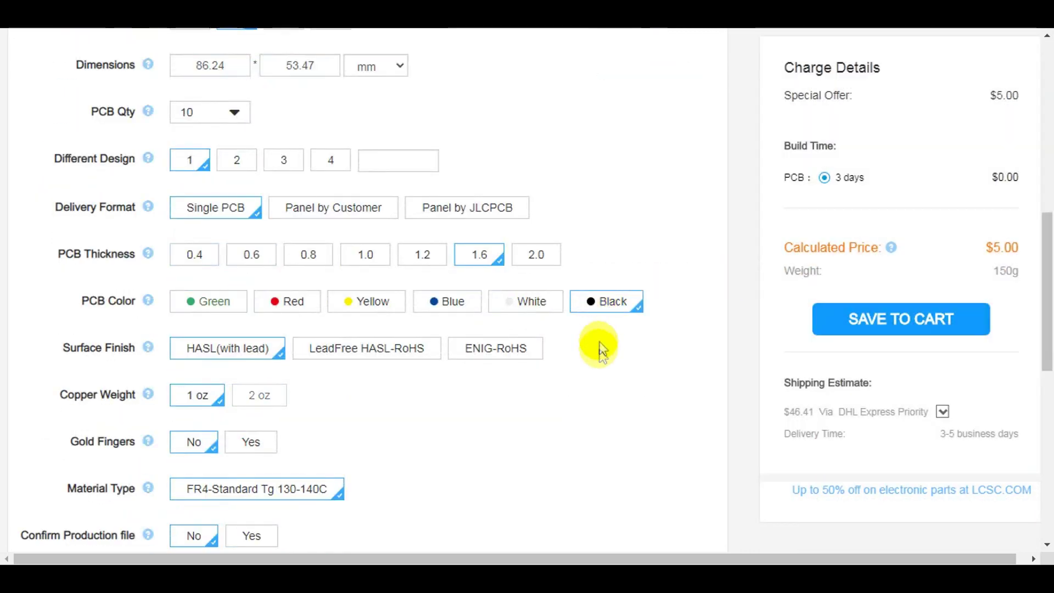
click(512, 354)
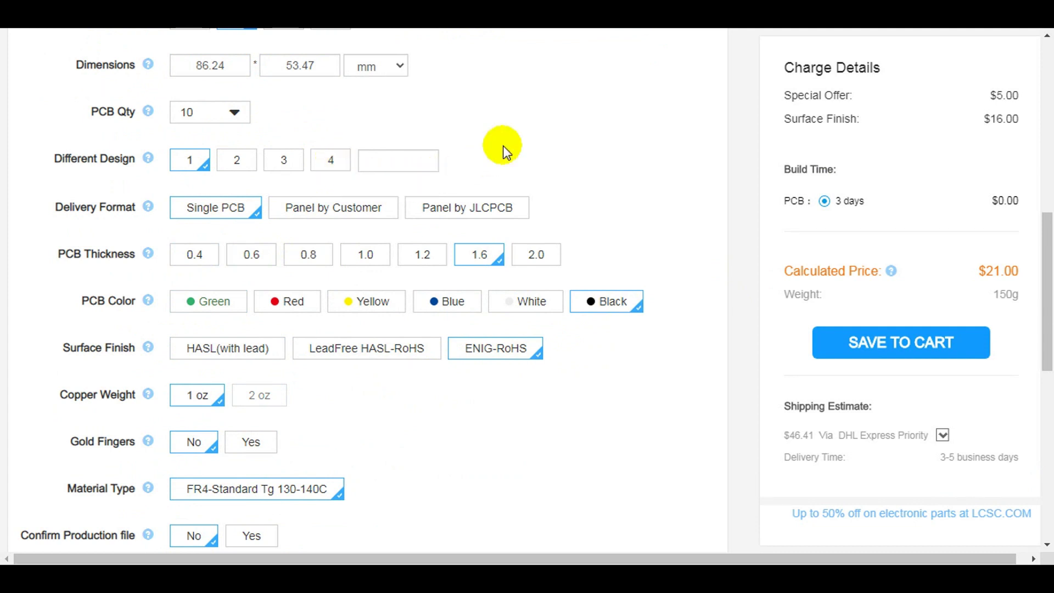
Set the PCB thickness to 0.4 and the quantity to 50, and review the remaining order options
scroll(413, 163, up, 3)
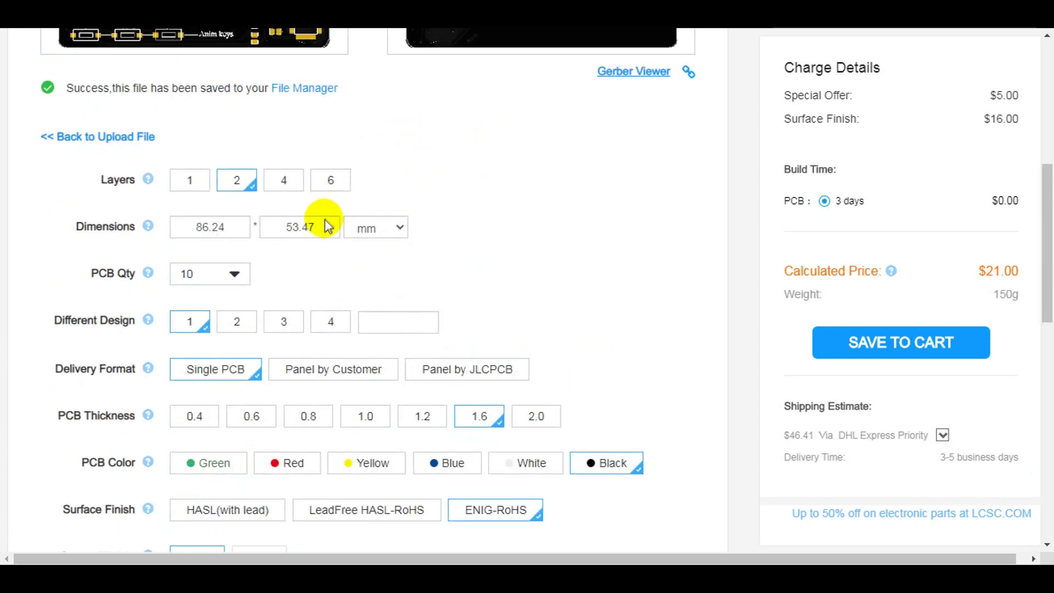
scroll(291, 389, down, 2)
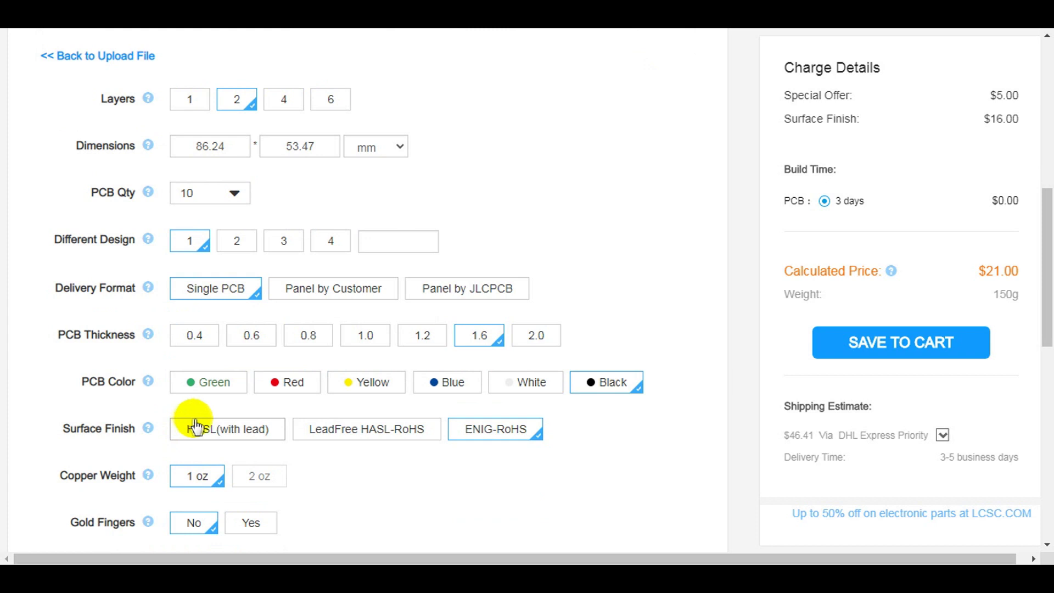
click(197, 343)
click(392, 243)
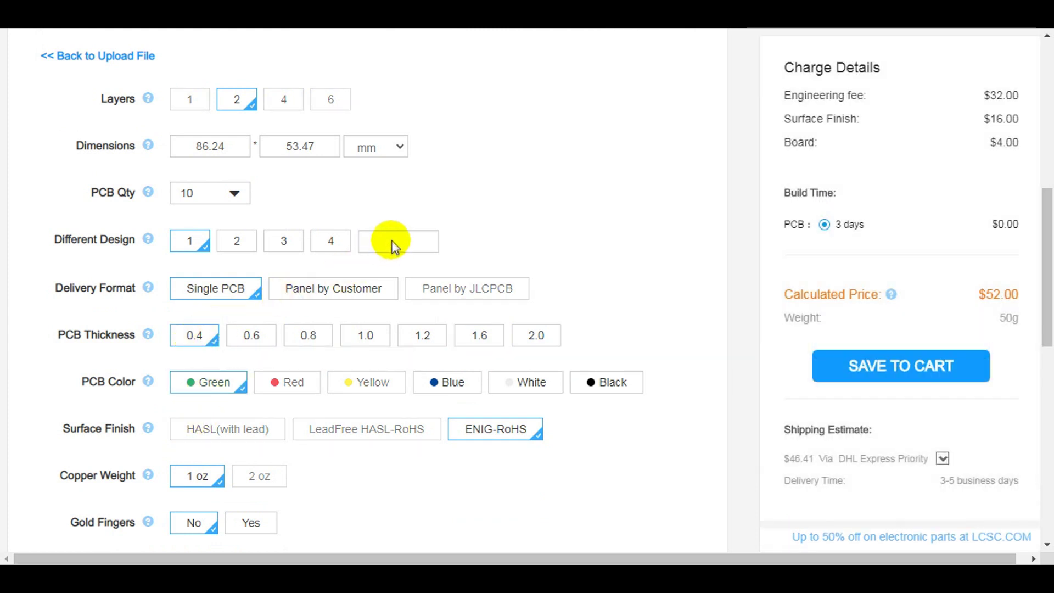
click(241, 201)
click(325, 264)
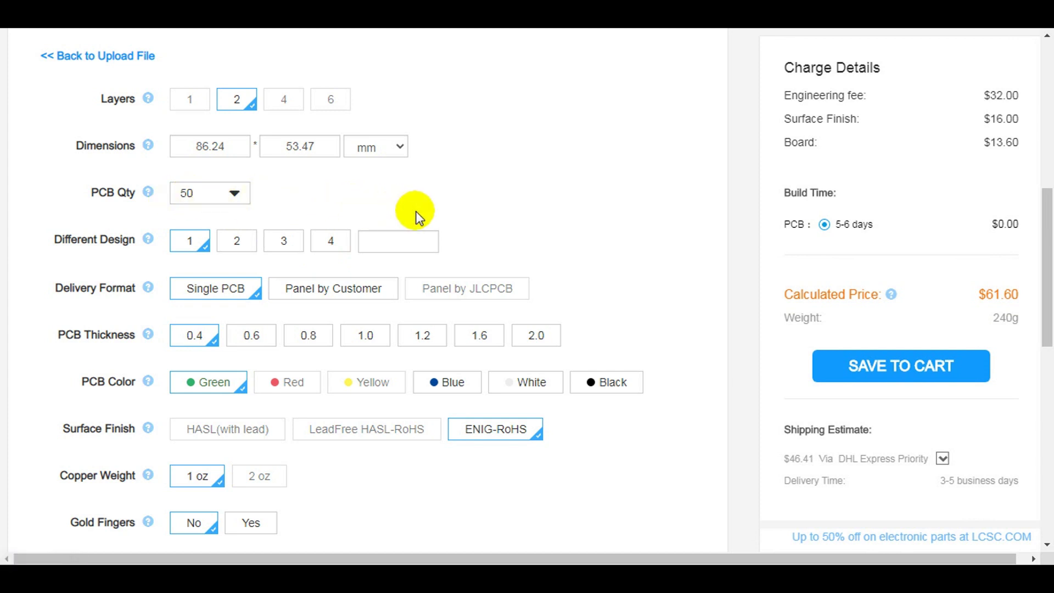
scroll(417, 217, down, 5)
scroll(467, 328, up, 1)
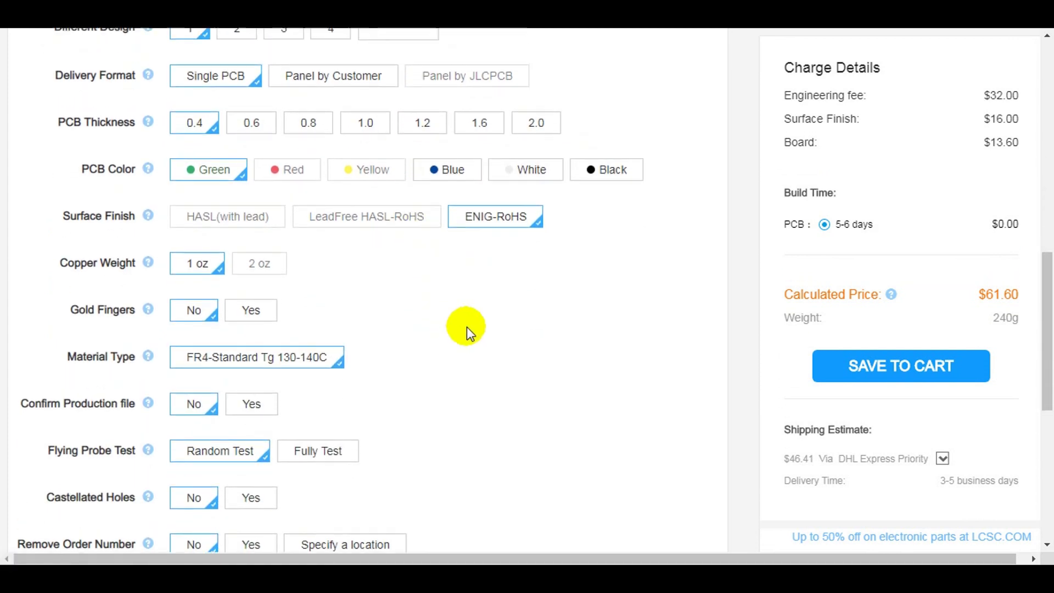
scroll(467, 328, up, 10)
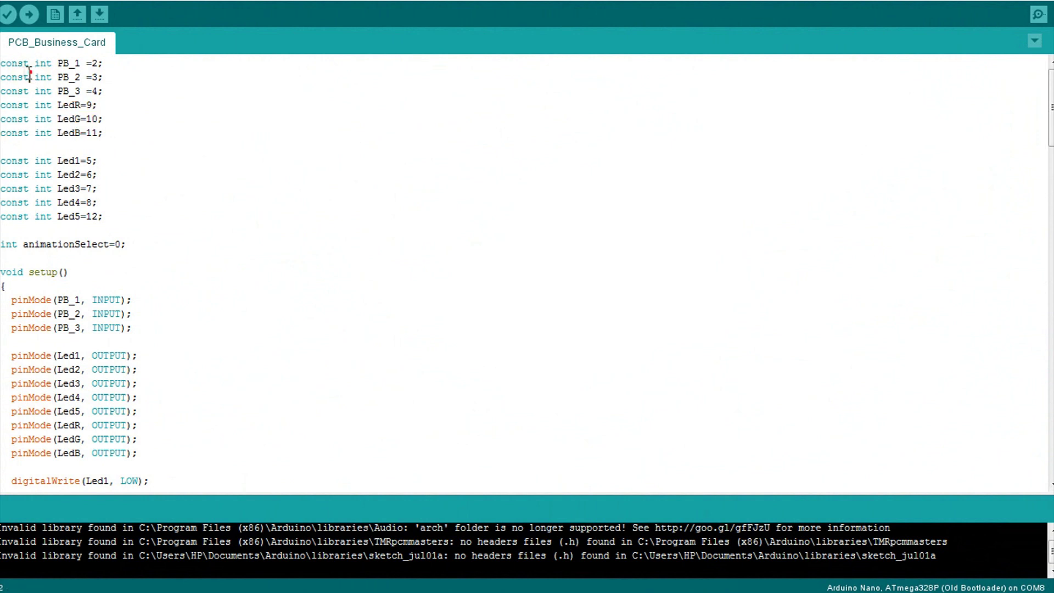
Switch to the Arduino IDE and examine the PCB_Business_Card sketch's pin constants, setup, button-driven animation selection and animation functions
drag(2, 62, 94, 217)
click(137, 346)
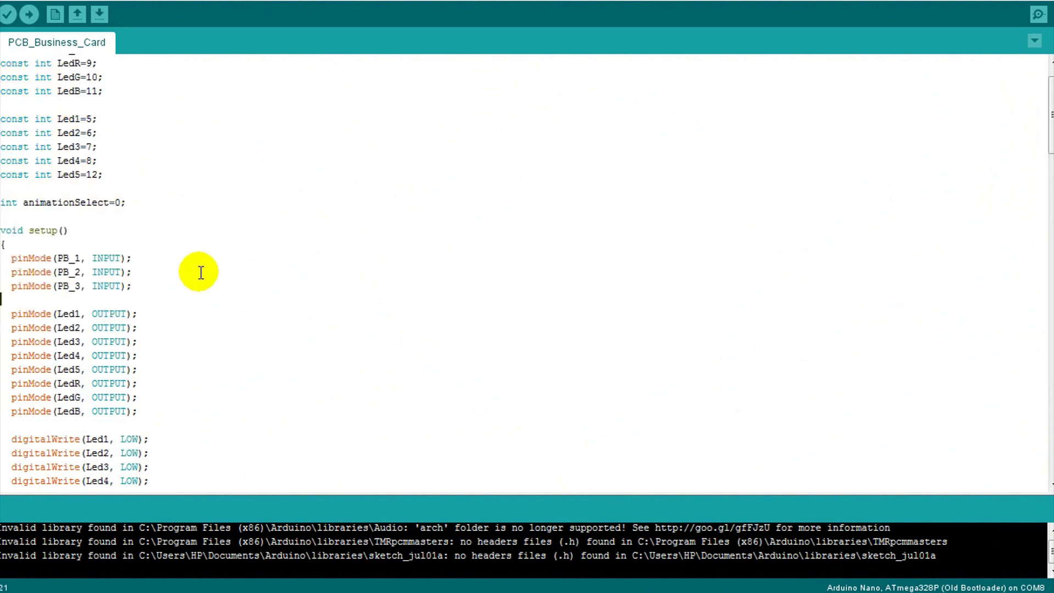
scroll(201, 273, down, 11)
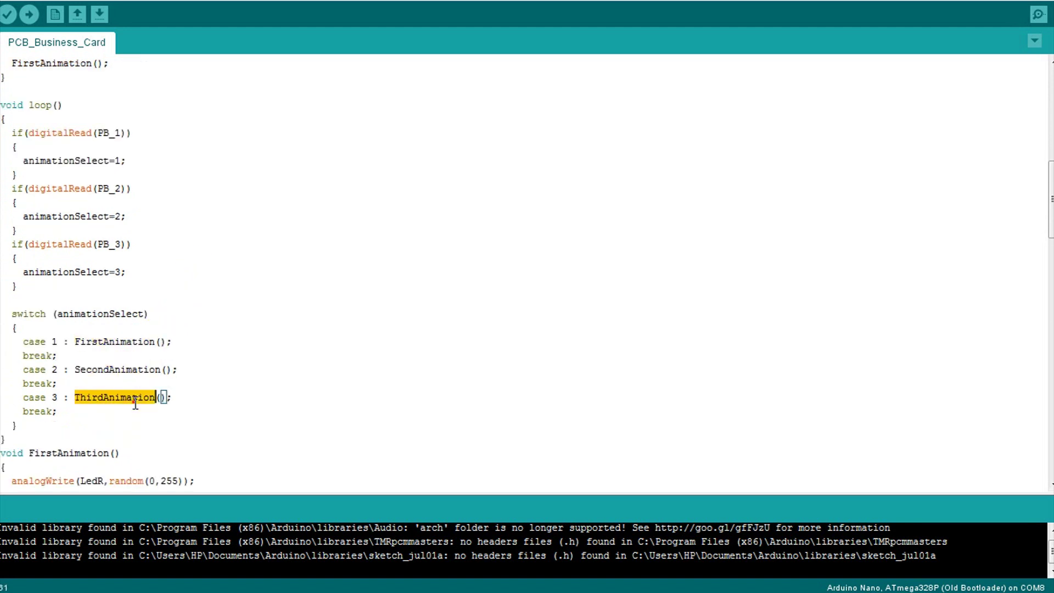
scroll(230, 362, down, 5)
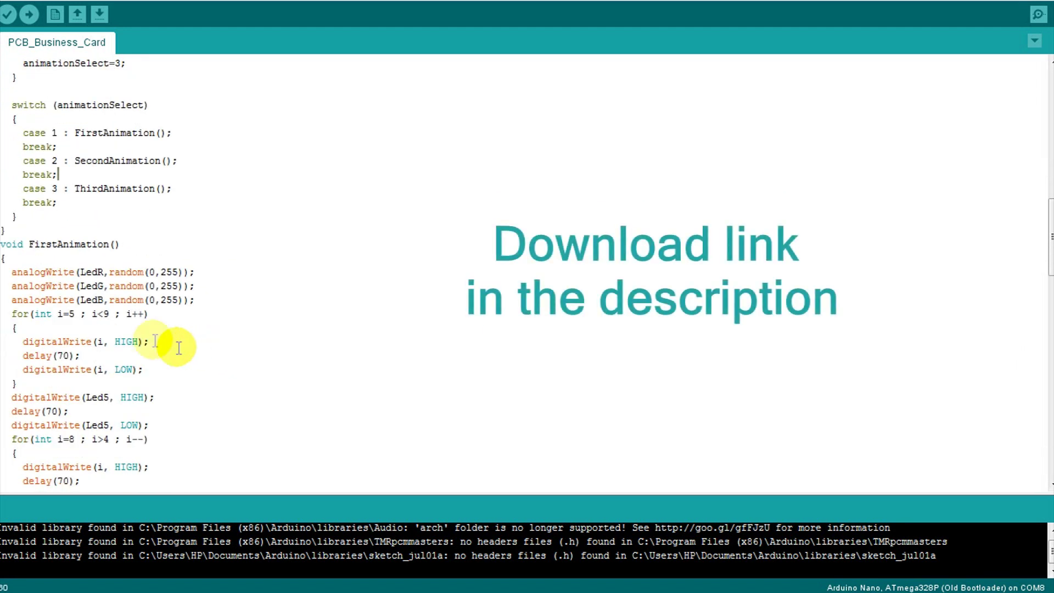
drag(3, 243, 286, 528)
click(407, 328)
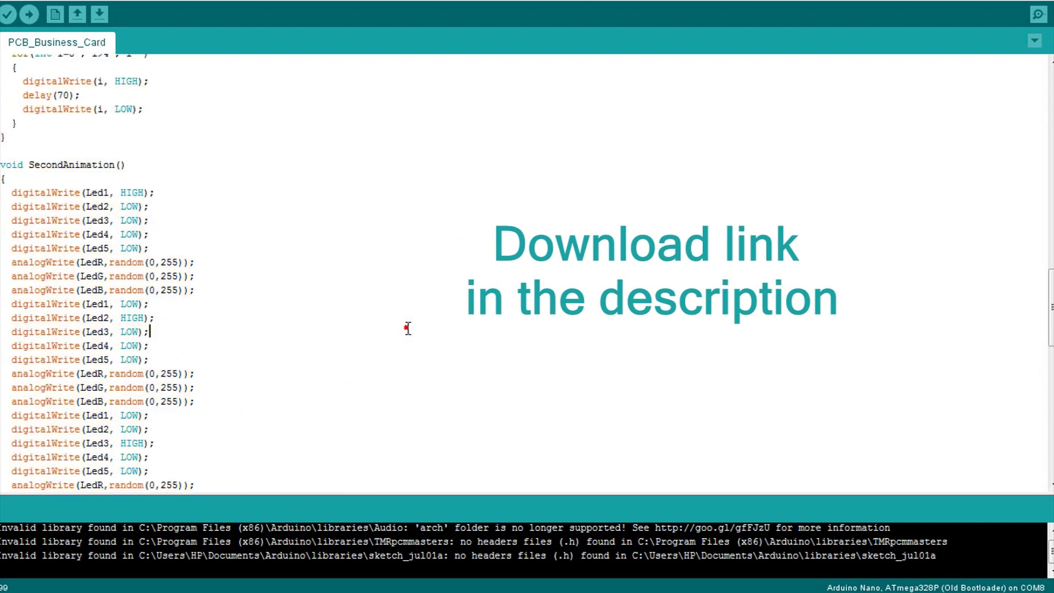
scroll(406, 328, up, 20)
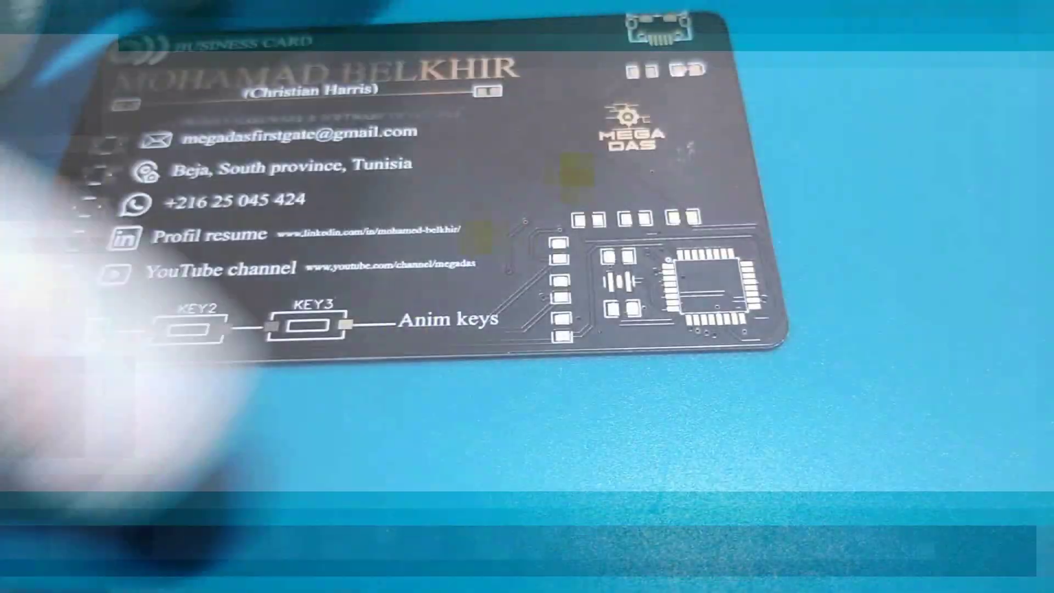